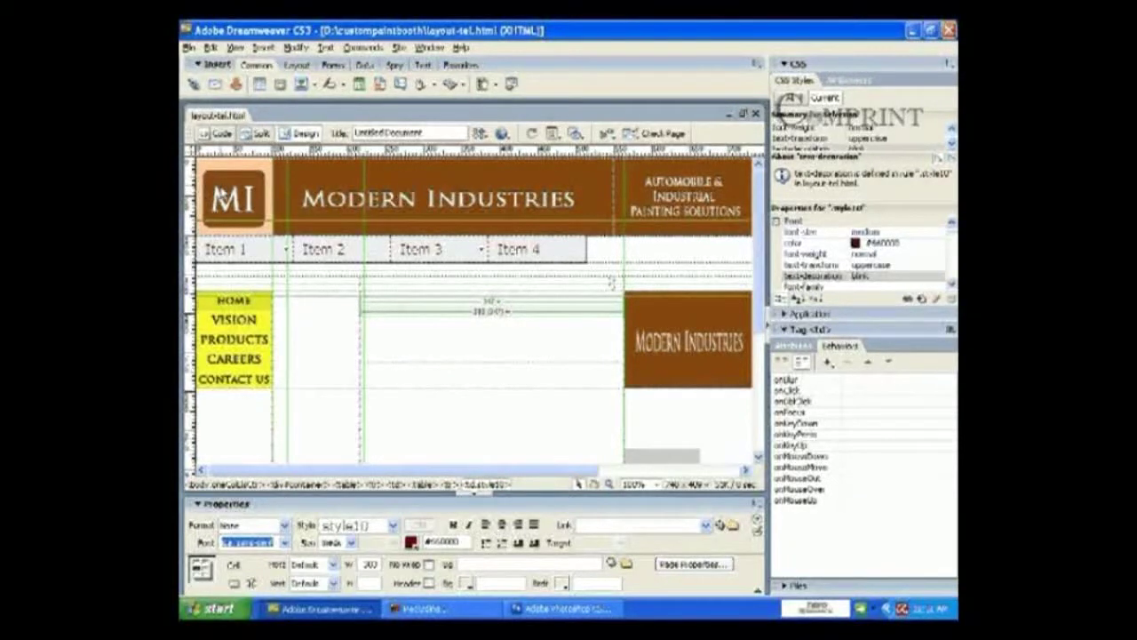
Select the MI logo image in the Modern Industries header in Dreamweaver
left_click(241, 213)
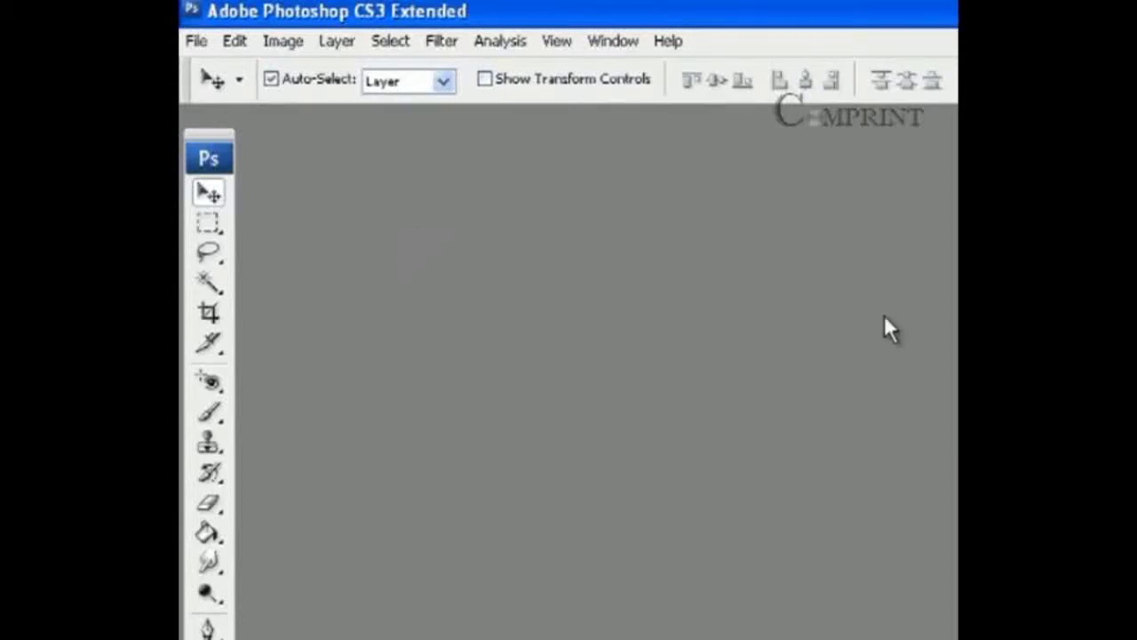
Create a new 100 x 100 pixel image at 72 pixels/inch with a white background
left_click(197, 43)
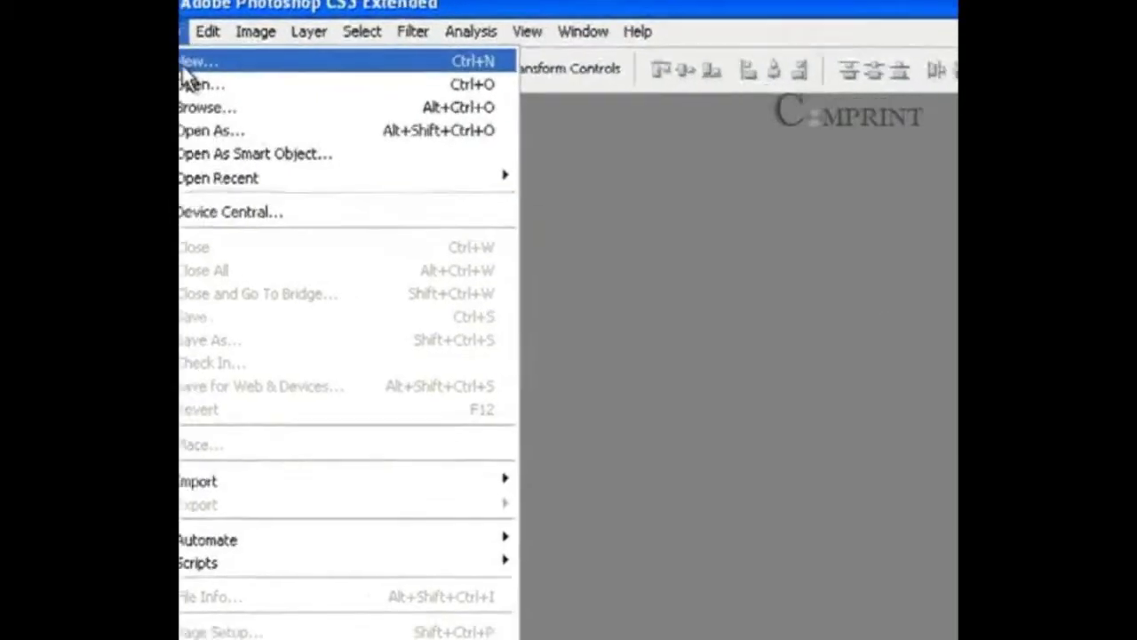
left_click(184, 64)
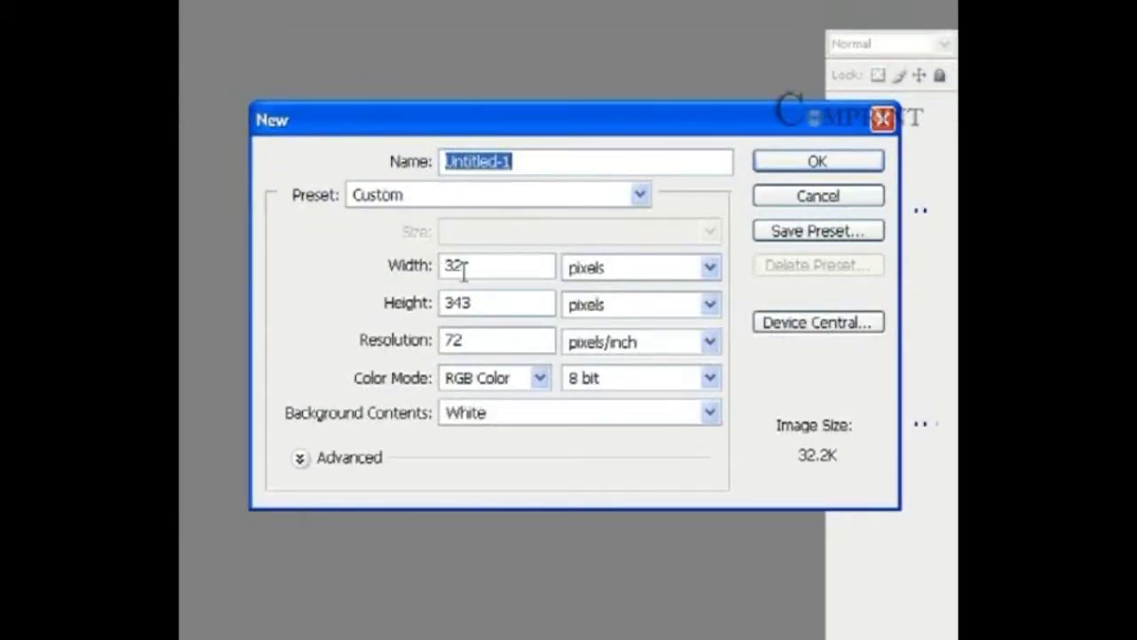
double_click(462, 269)
type("100")
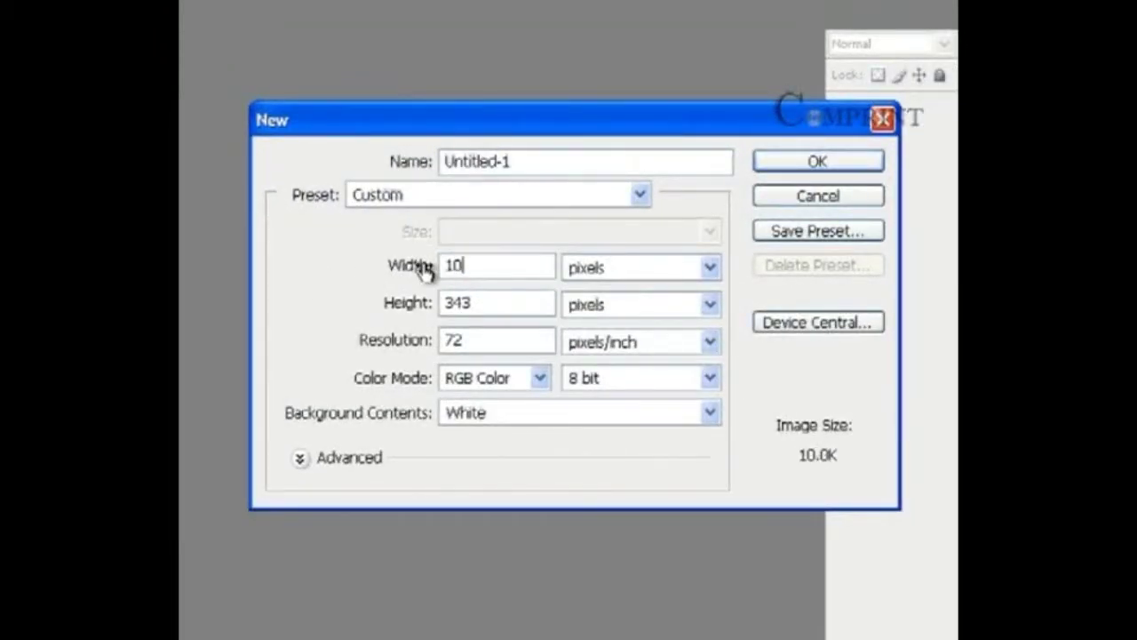
double_click(480, 300)
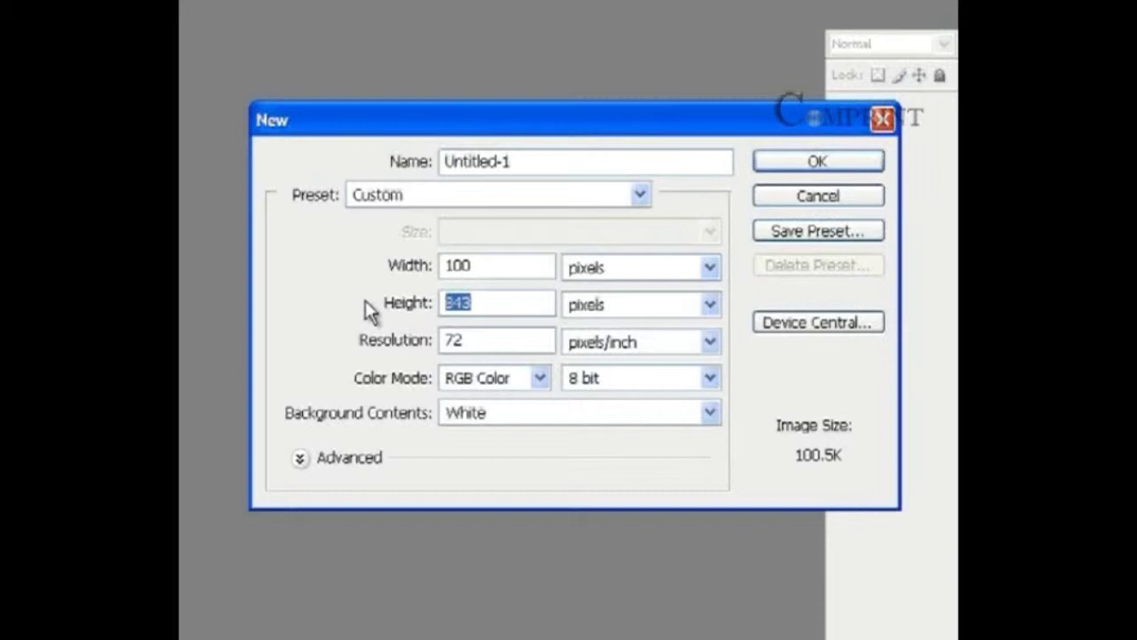
type("100")
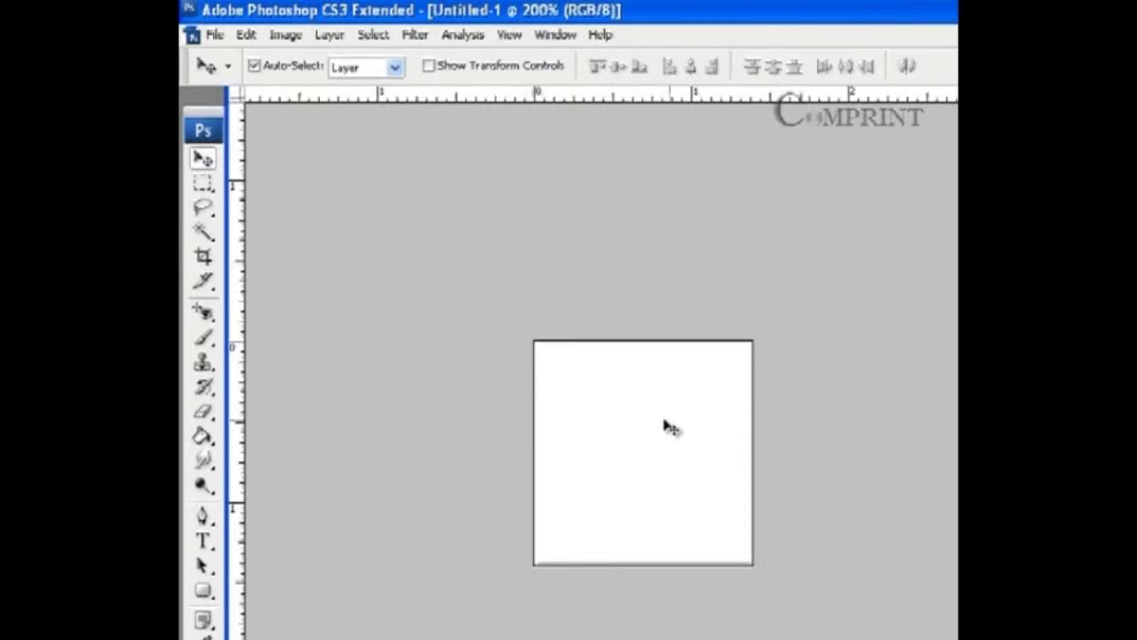
Choose the Rounded Rectangle tool and set the foreground colour to light orange
left_click(204, 591)
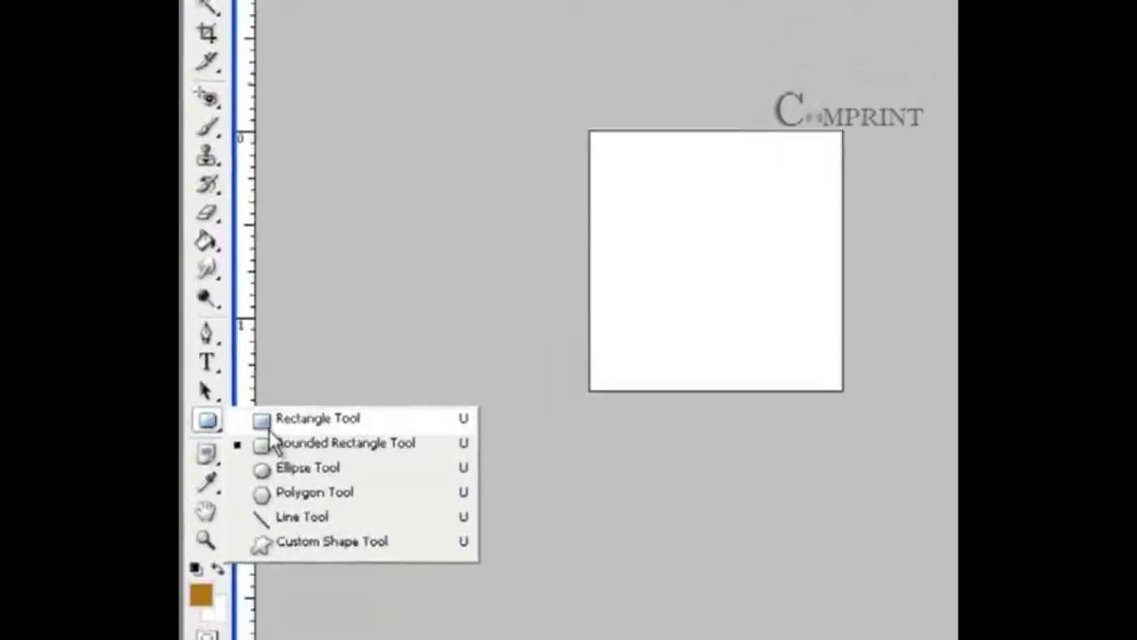
left_click(244, 599)
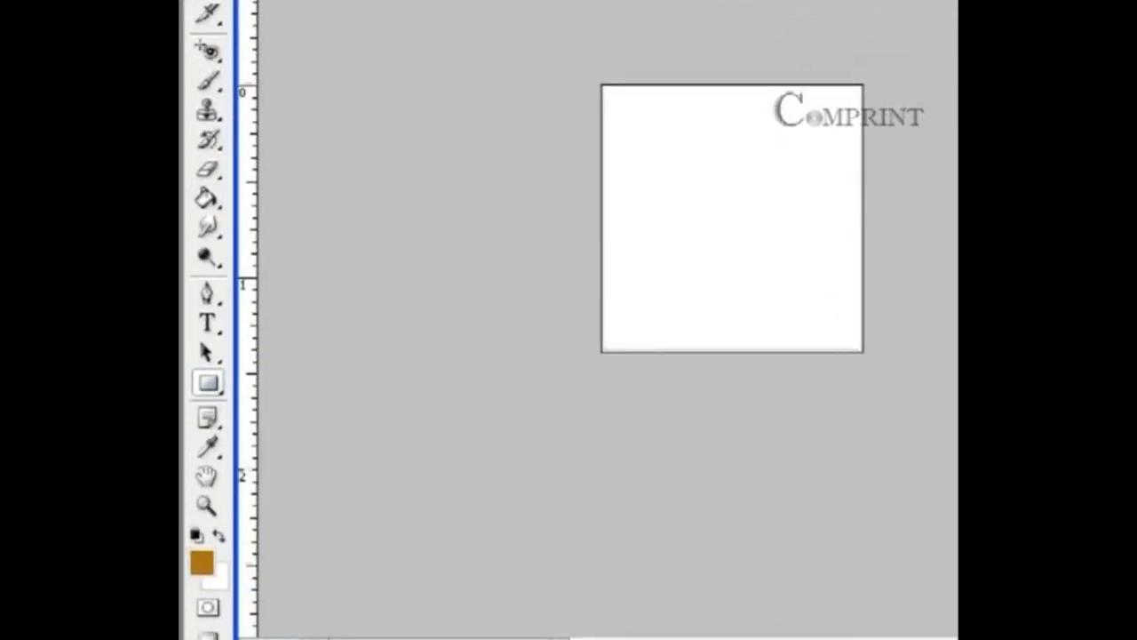
left_click(201, 561)
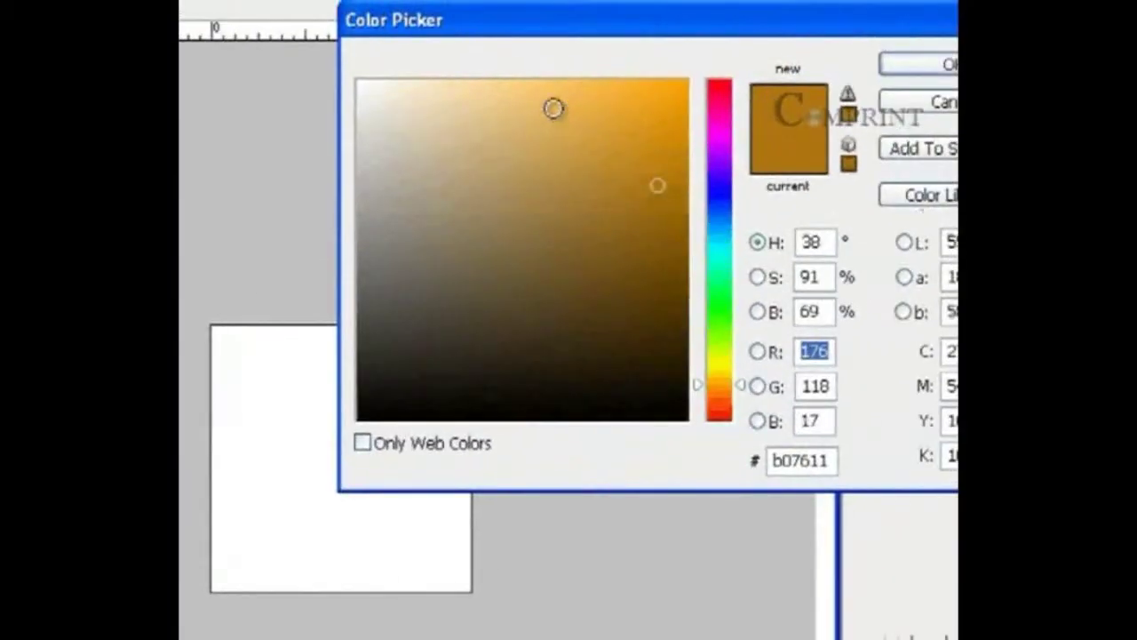
left_click(578, 98)
key("Return")
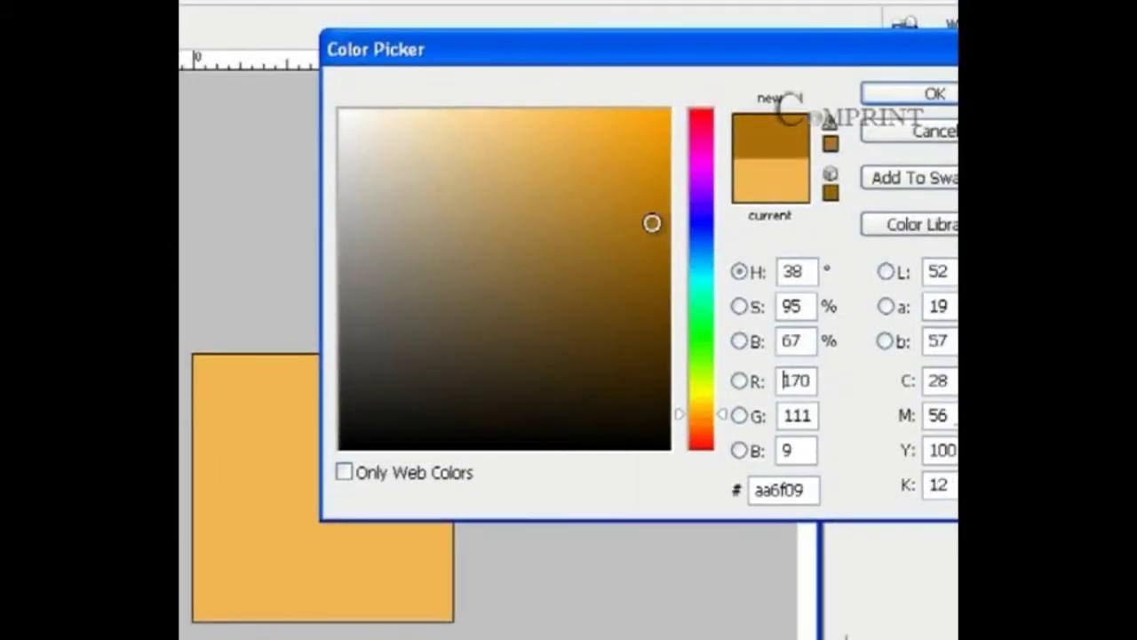
Draw a darker #aa6f09 rounded rectangle inset inside the orange square
left_click(904, 94)
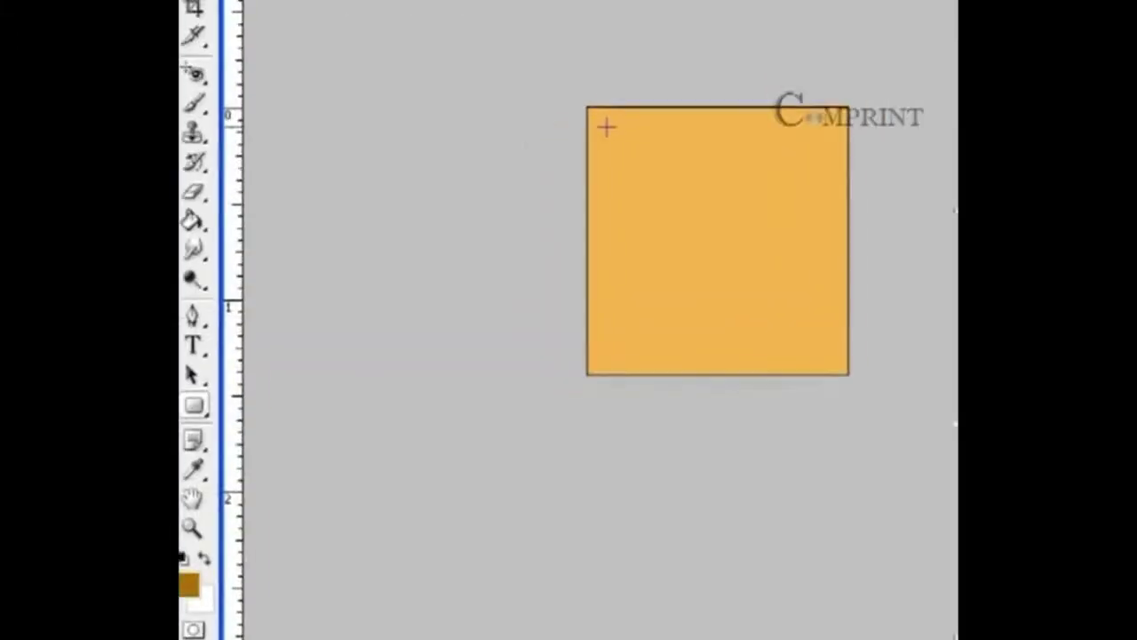
left_click_drag(209, 374, 258, 403)
left_click_drag(667, 145, 841, 343)
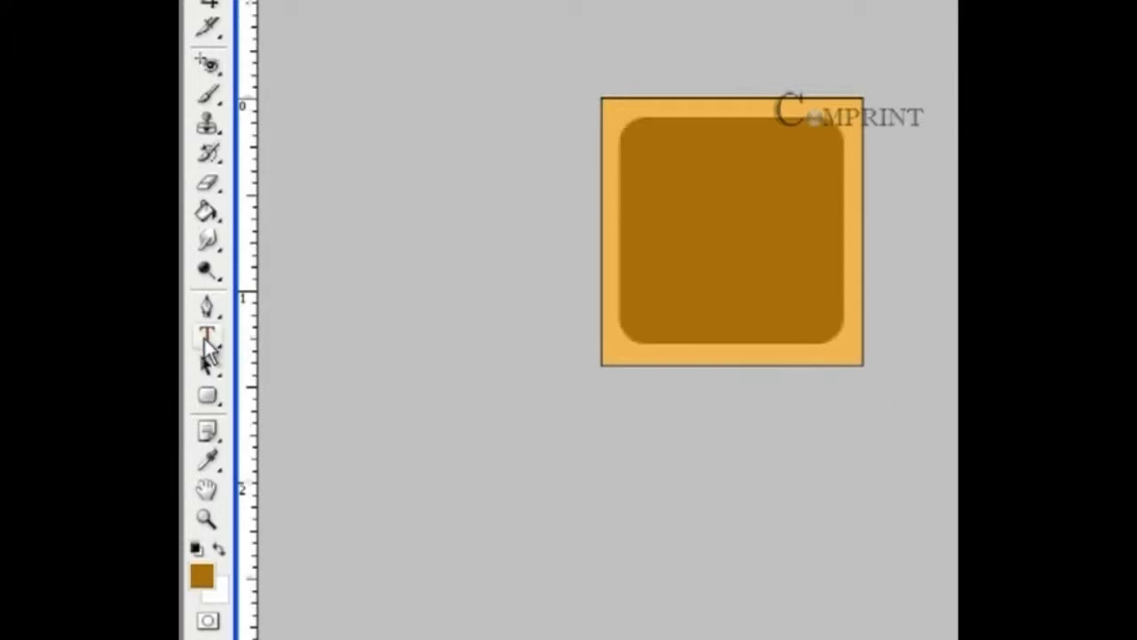
Type white 'MI' lettering on the brown rounded square and centre it
left_click(207, 337)
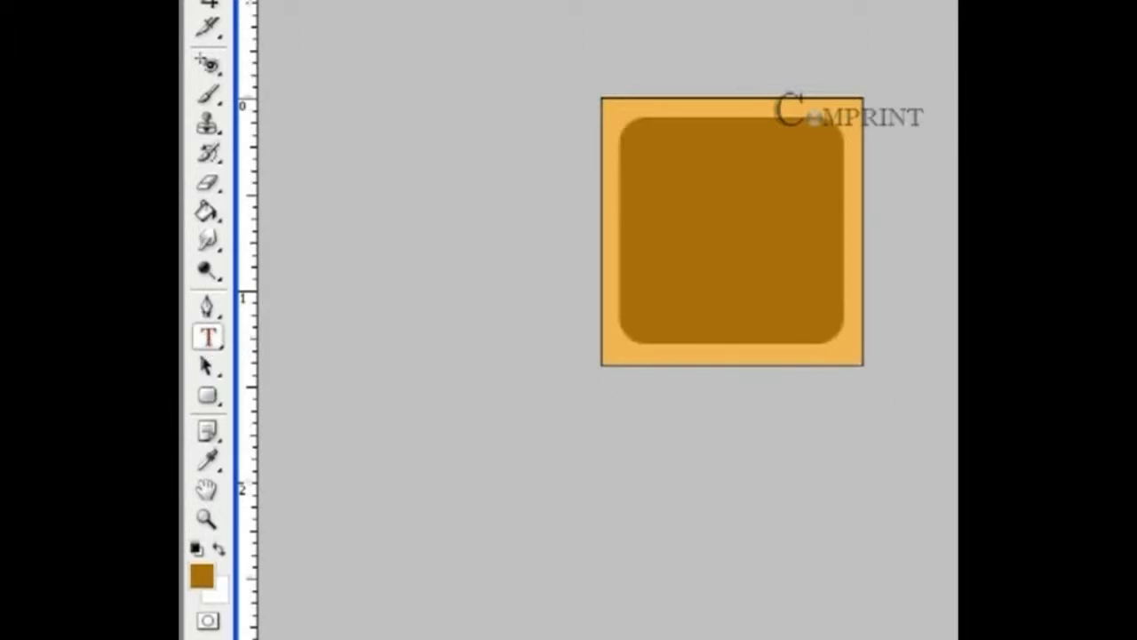
left_click(673, 253)
type("ABC")
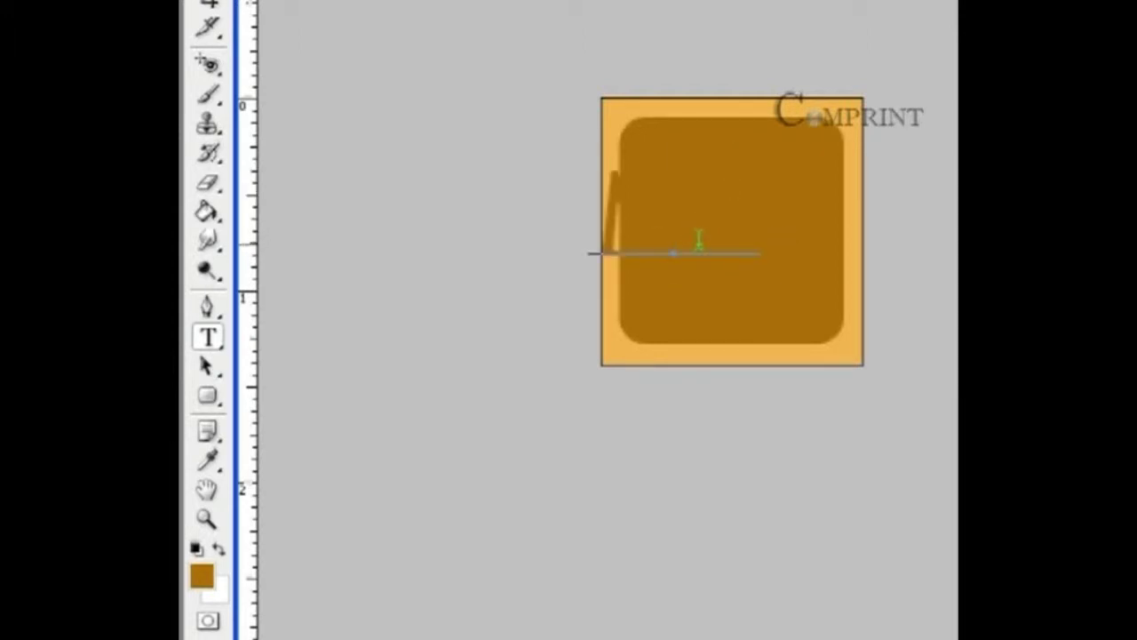
key("ctrl+a")
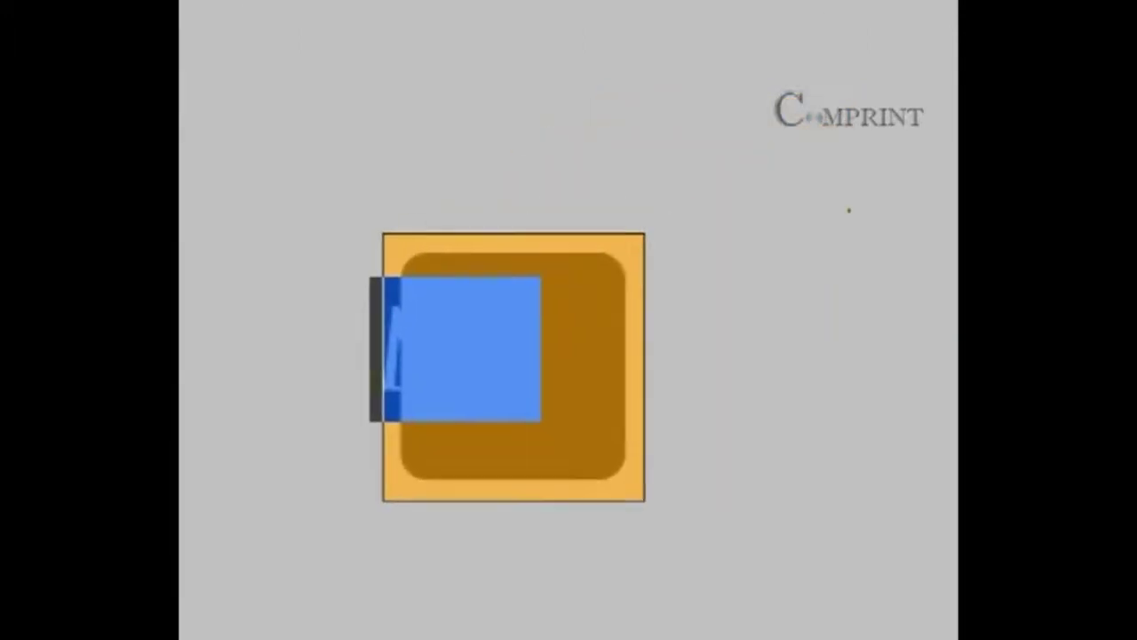
left_click(583, 9)
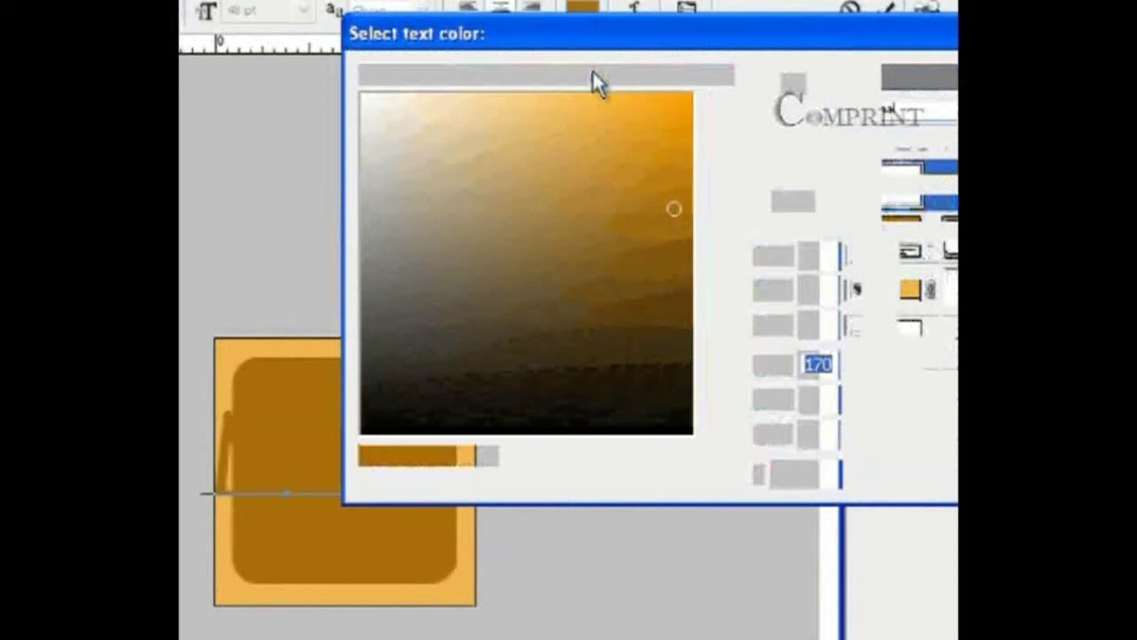
left_click(362, 96)
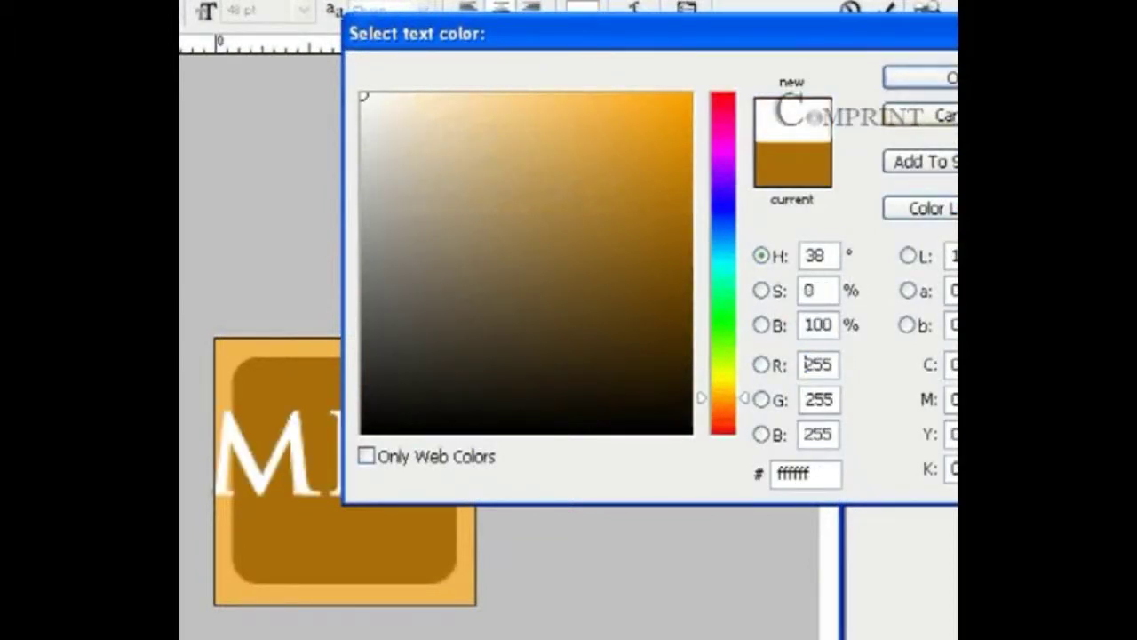
left_click(919, 78)
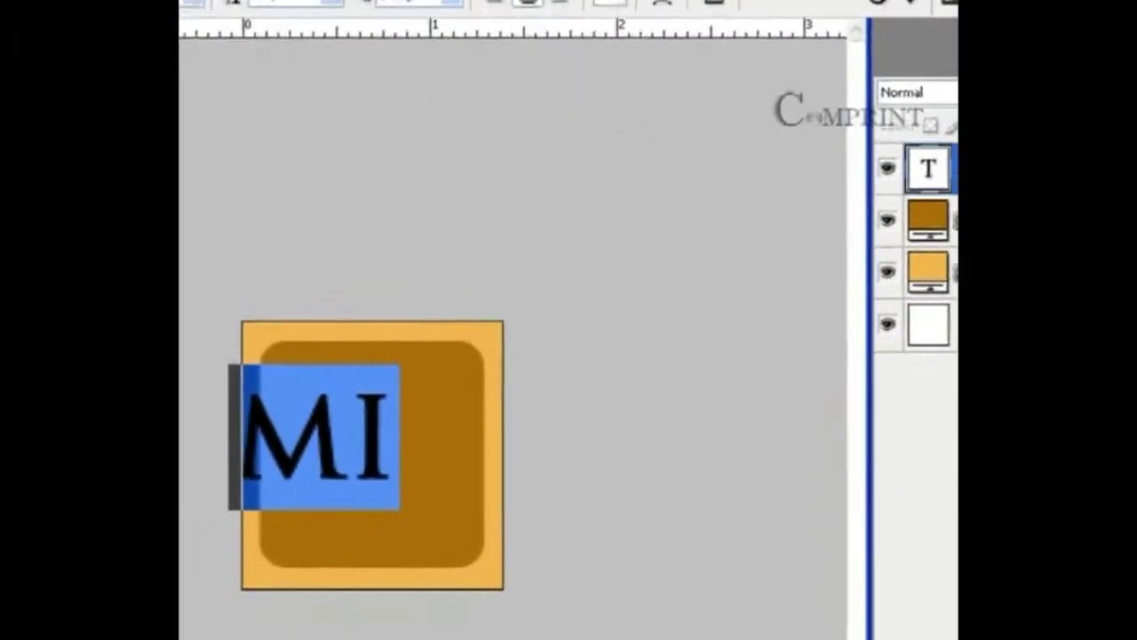
key("ctrl+Return")
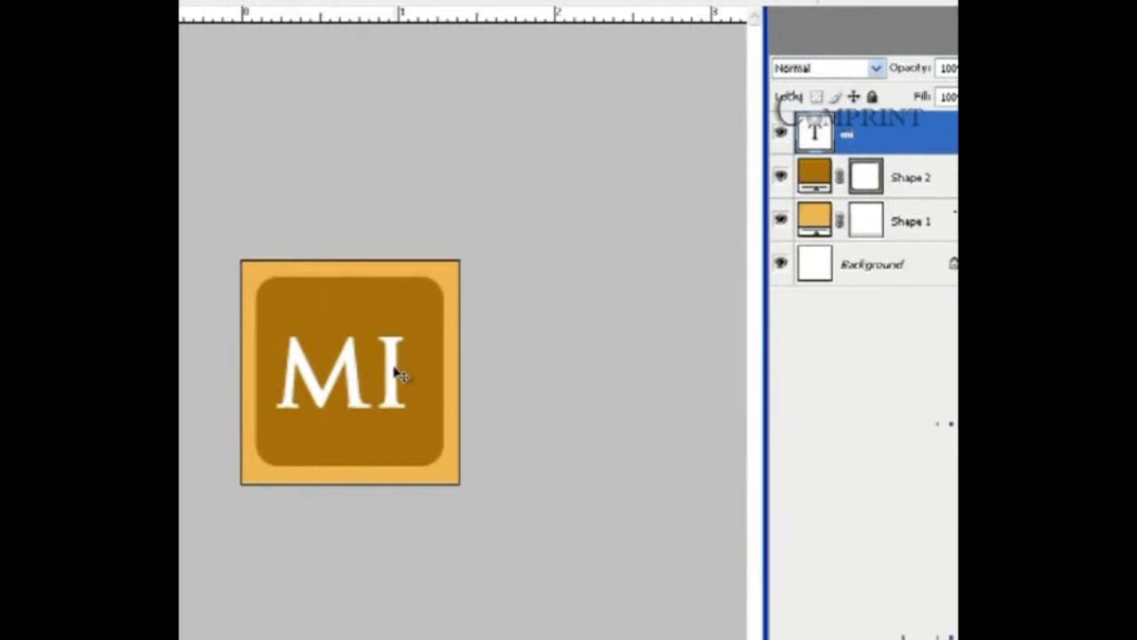
left_click_drag(395, 369, 393, 364)
Nudge the MI text right and show the Animation palette with the logo as frame 1
key("Right")
key("Right")
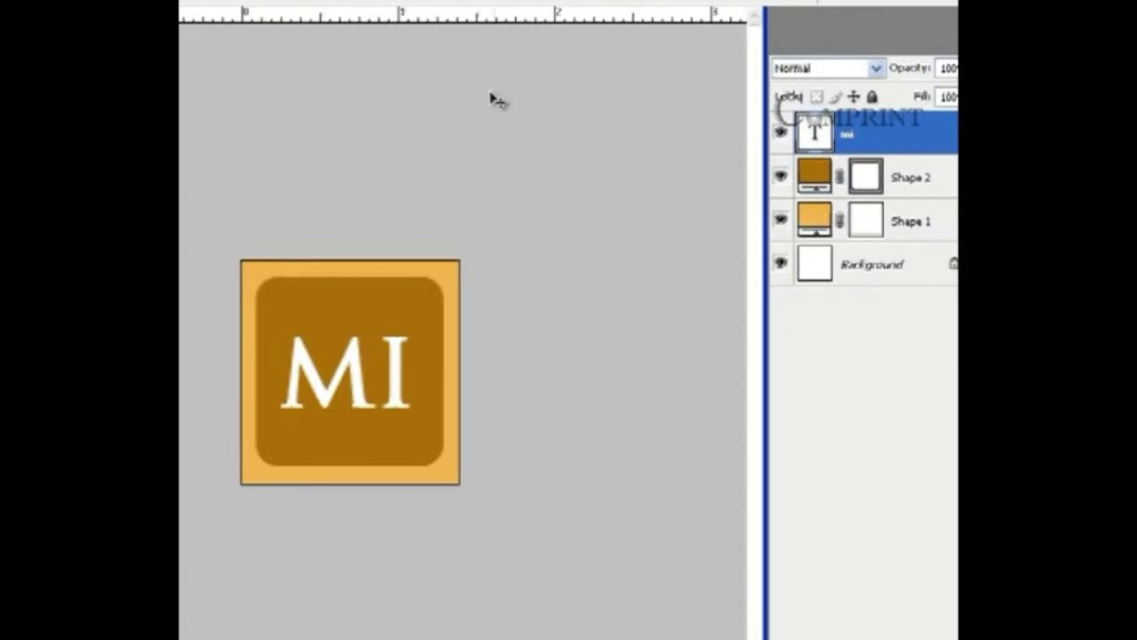
left_click(299, 3)
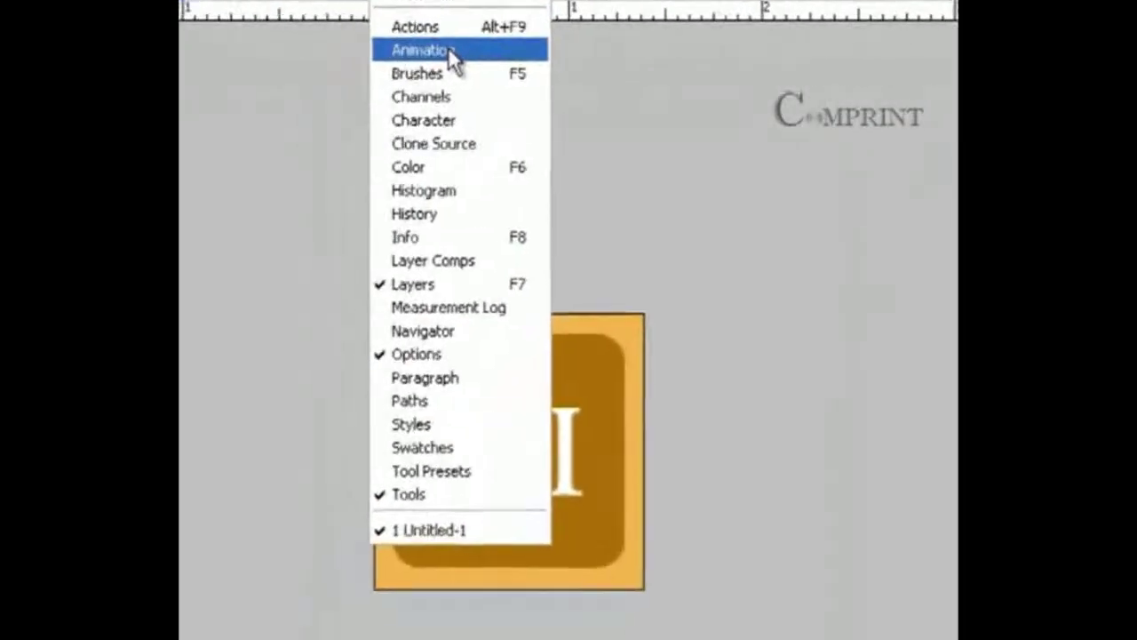
left_click(449, 52)
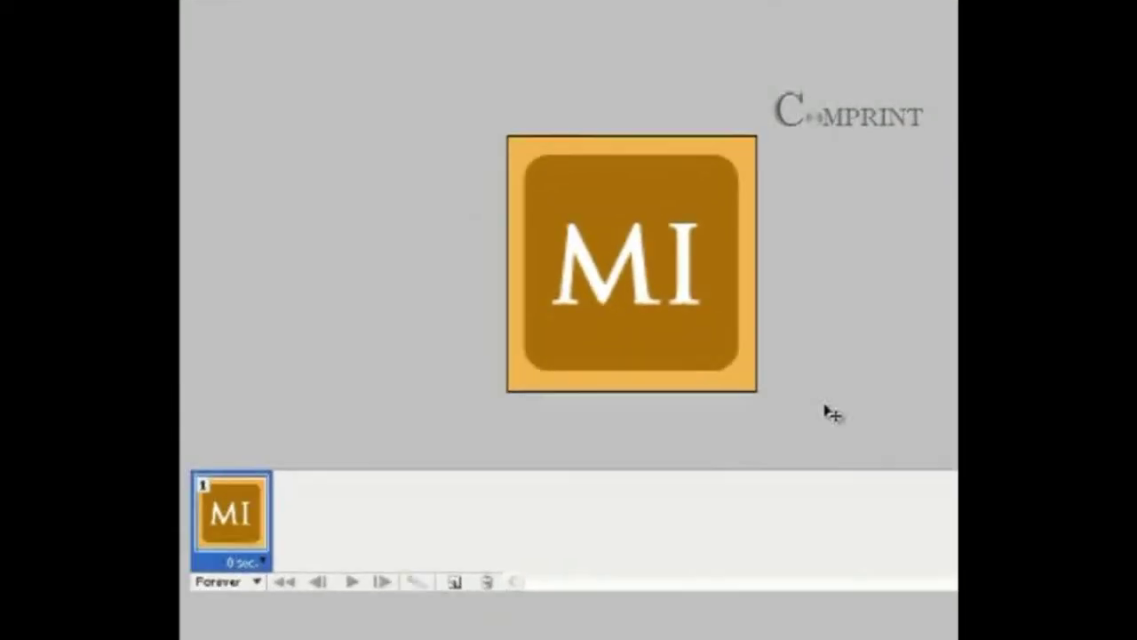
key("Tab")
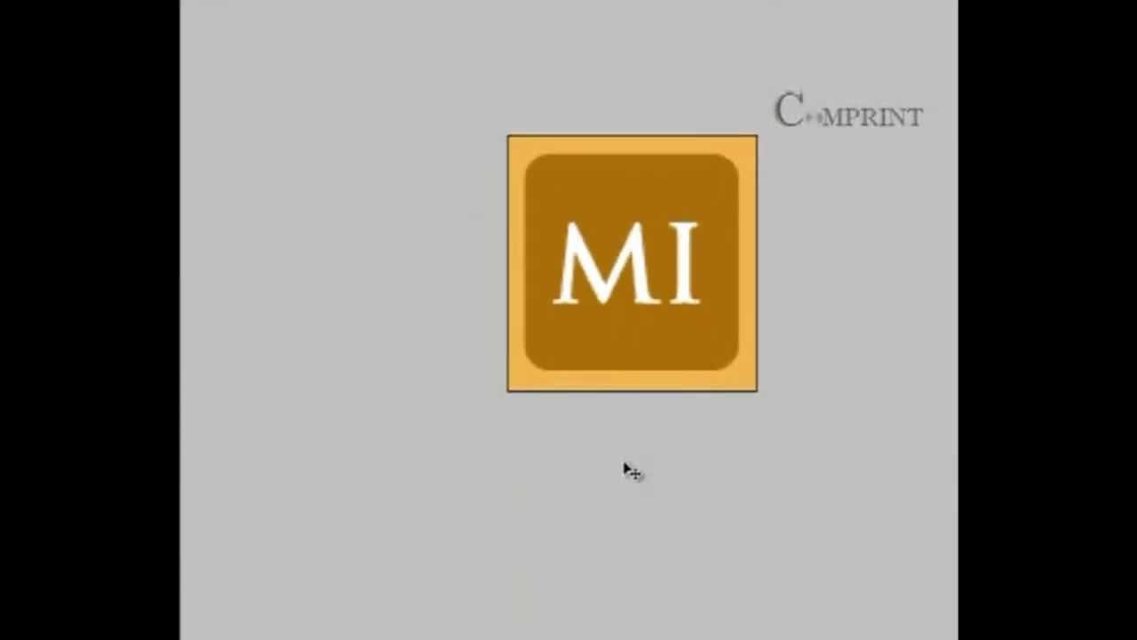
key("Tab")
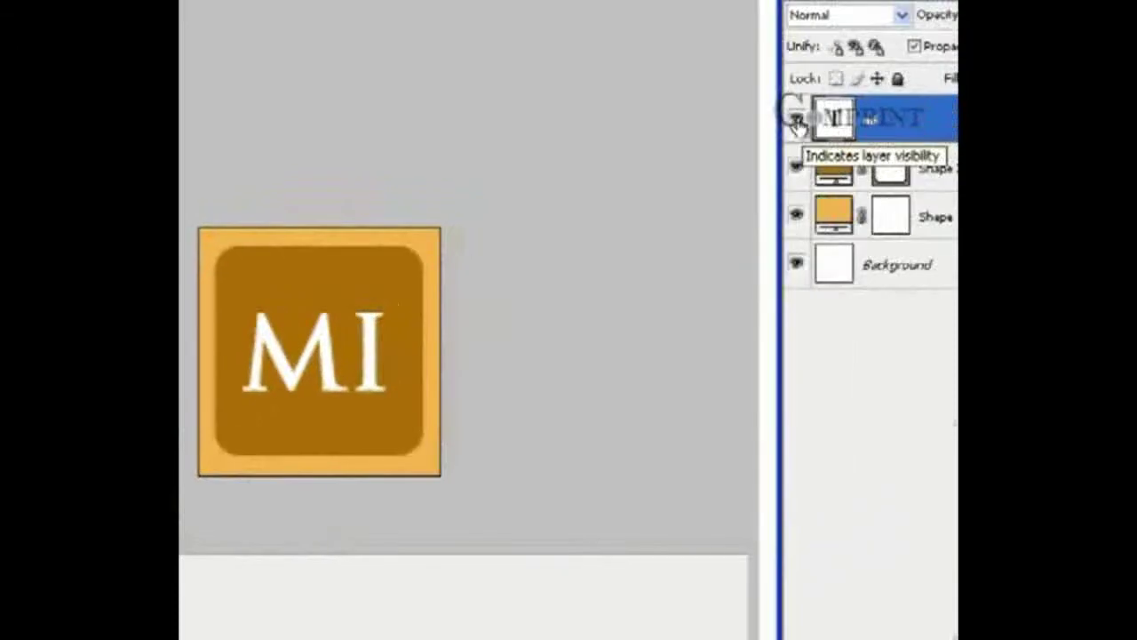
Hide all three layers for a blank frame 1, then show only the orange square in frame 2
left_click(795, 119)
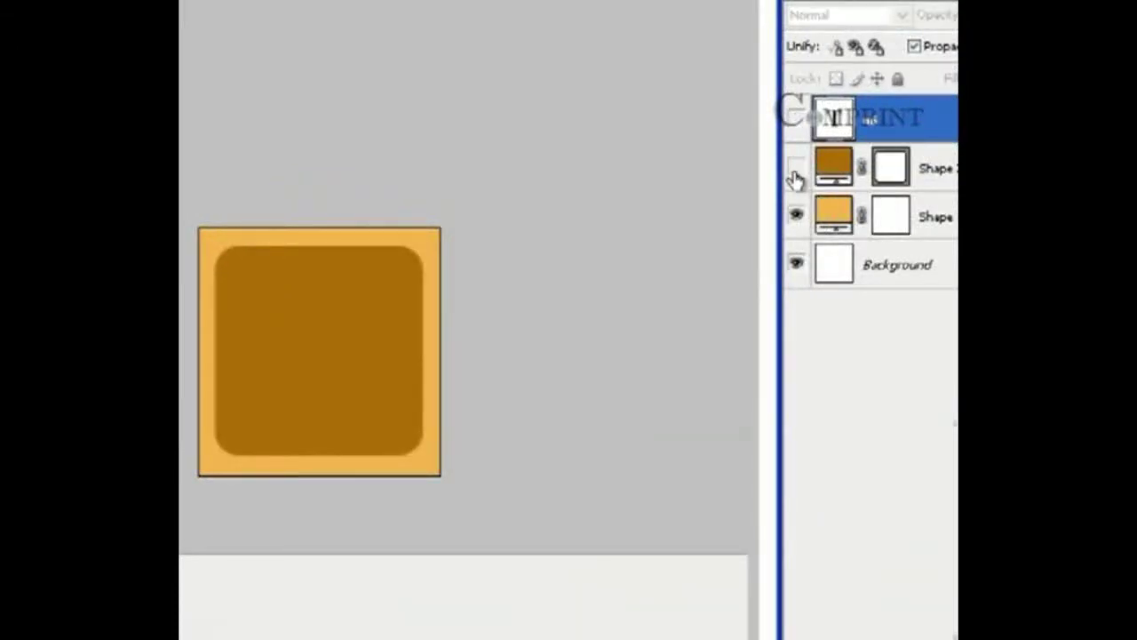
left_click(796, 167)
left_click(796, 215)
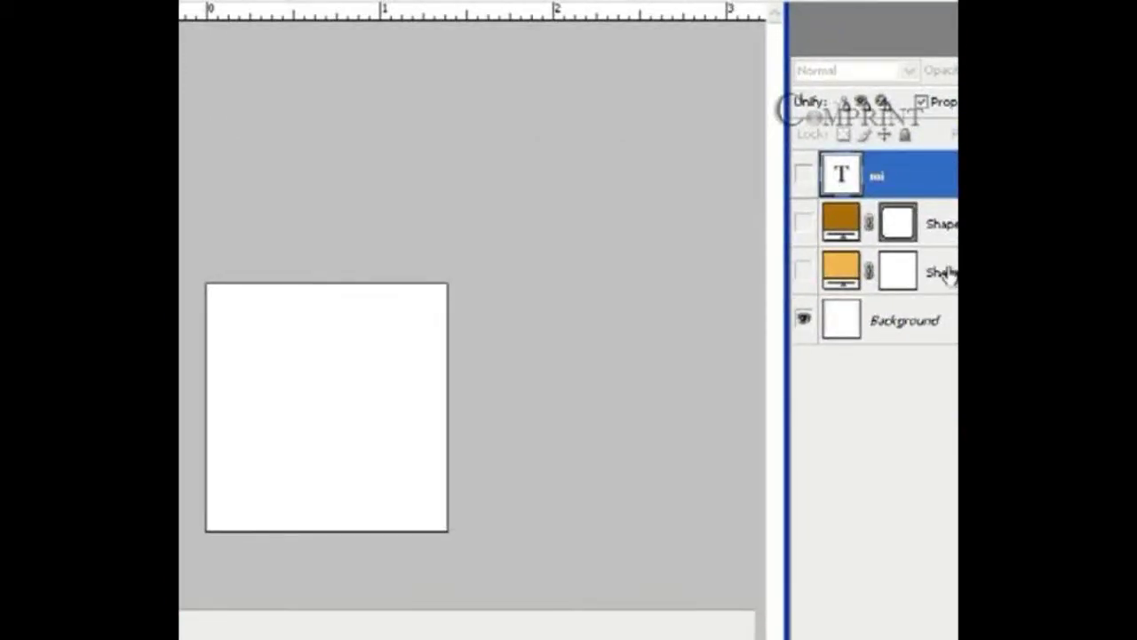
left_click(802, 273)
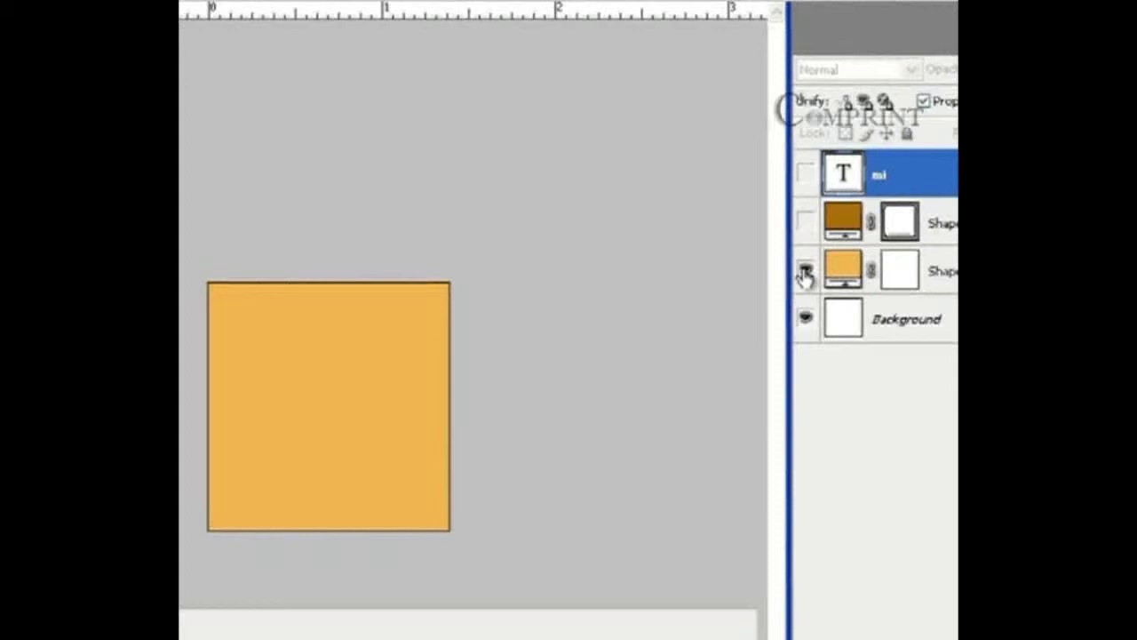
left_click(189, 547)
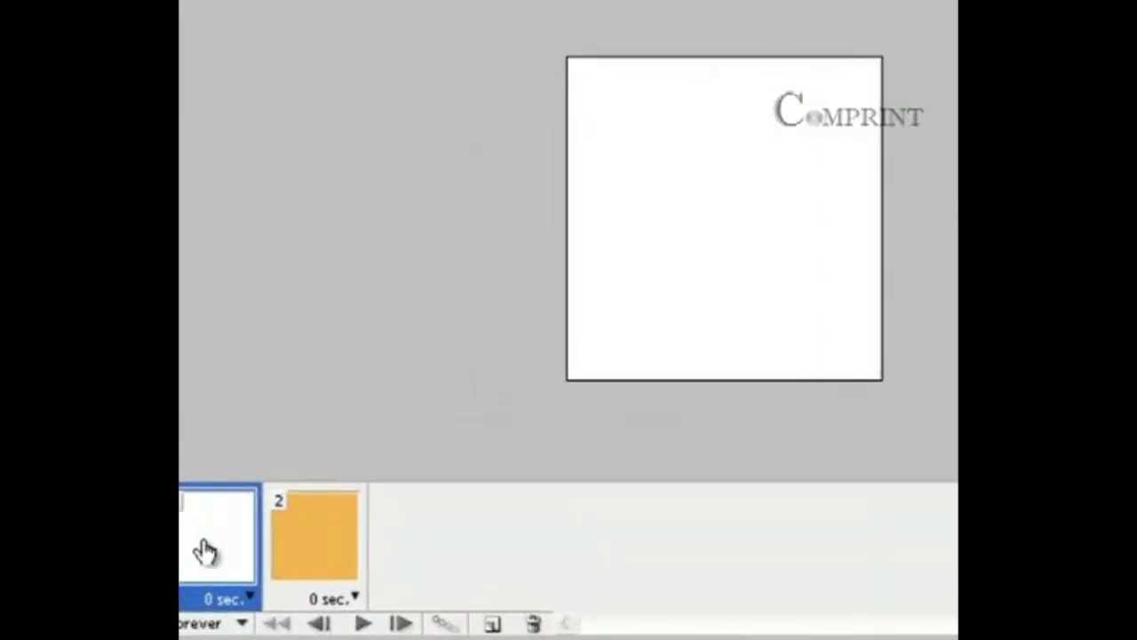
Duplicate frame 2 into frame 3, then add frame 4 with the MI text visible
left_click(294, 551)
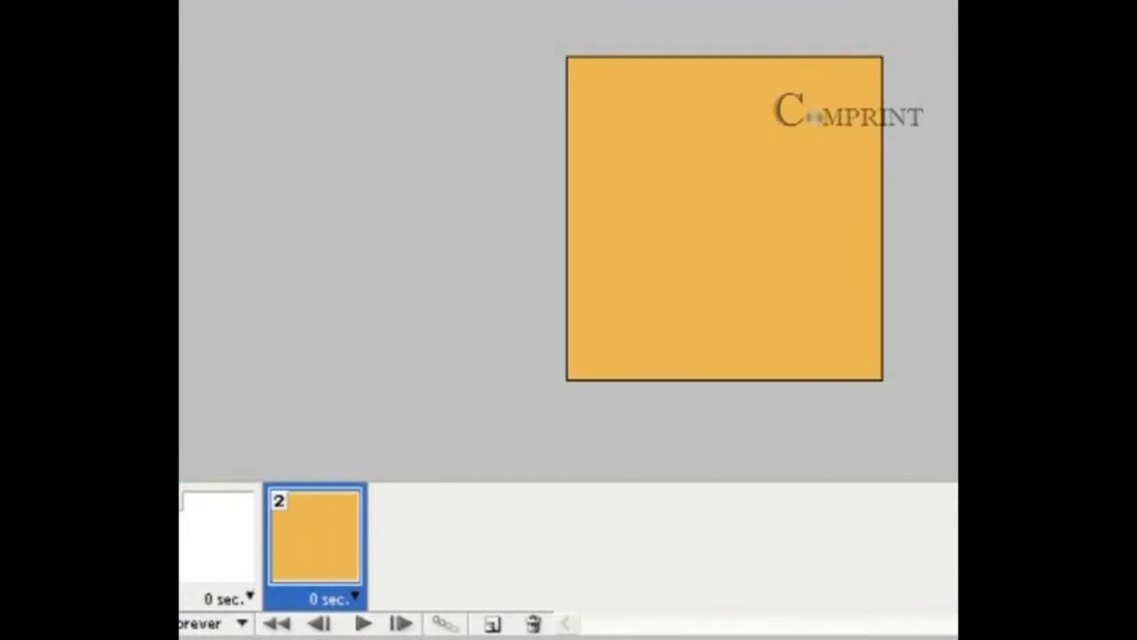
left_click(492, 624)
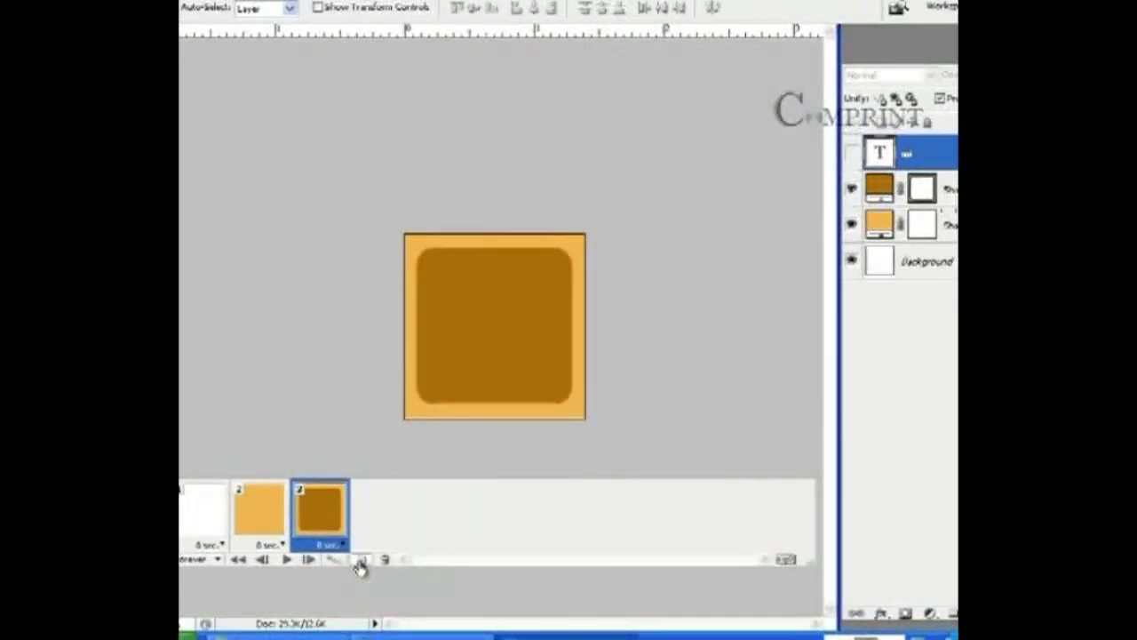
left_click(360, 559)
left_click(847, 156)
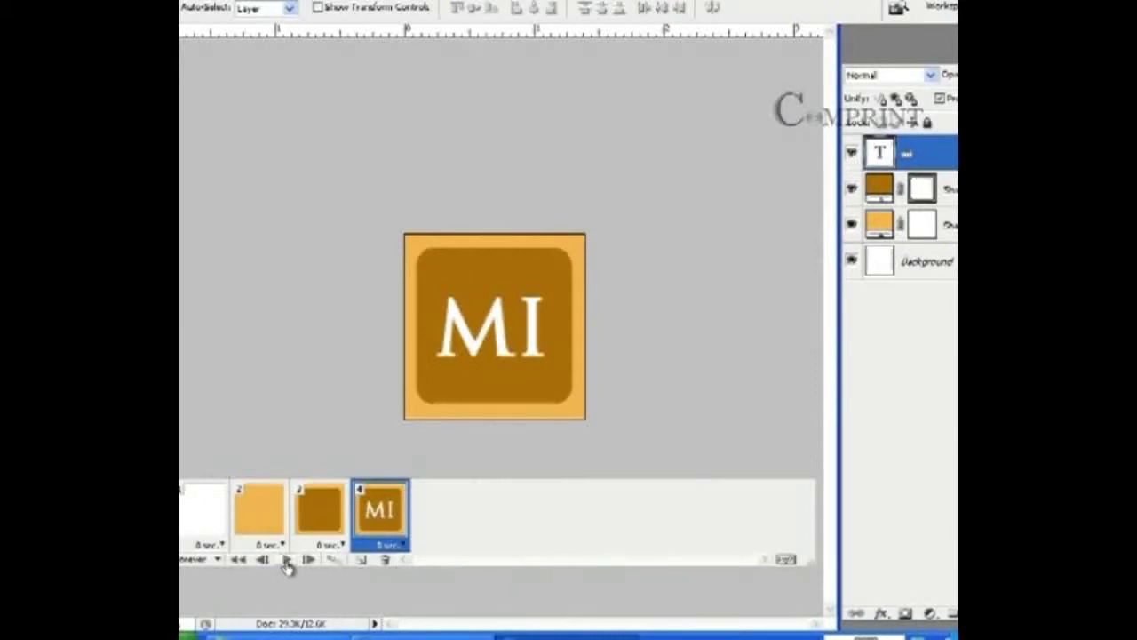
Step through frames 1 to 4 to preview the logo build-up
left_click(237, 559)
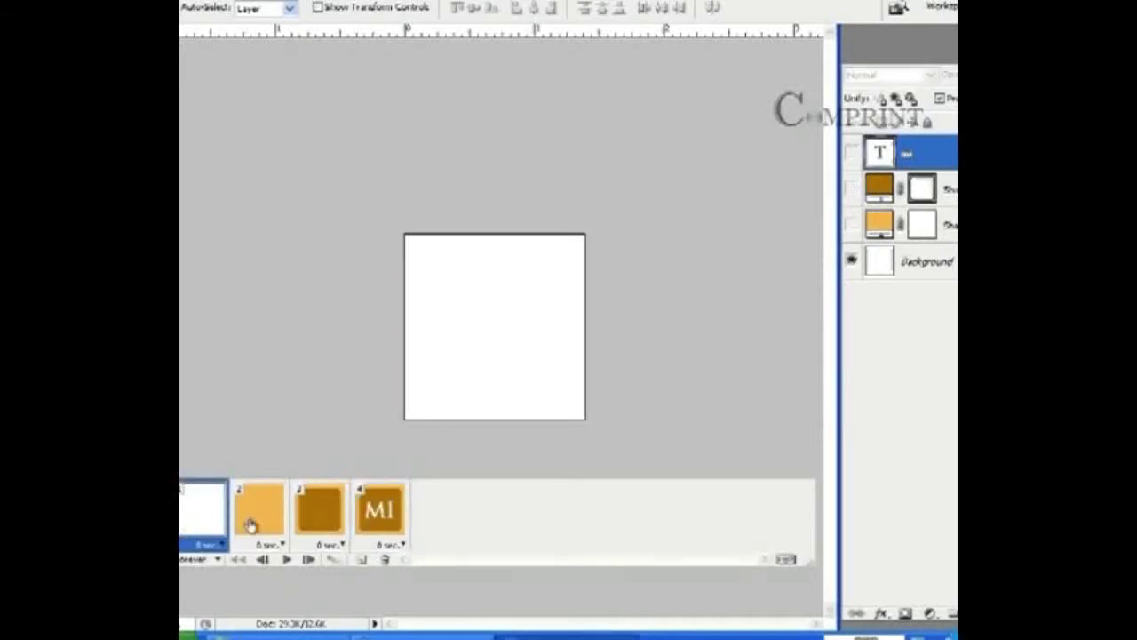
left_click(254, 520)
left_click(315, 517)
left_click(371, 521)
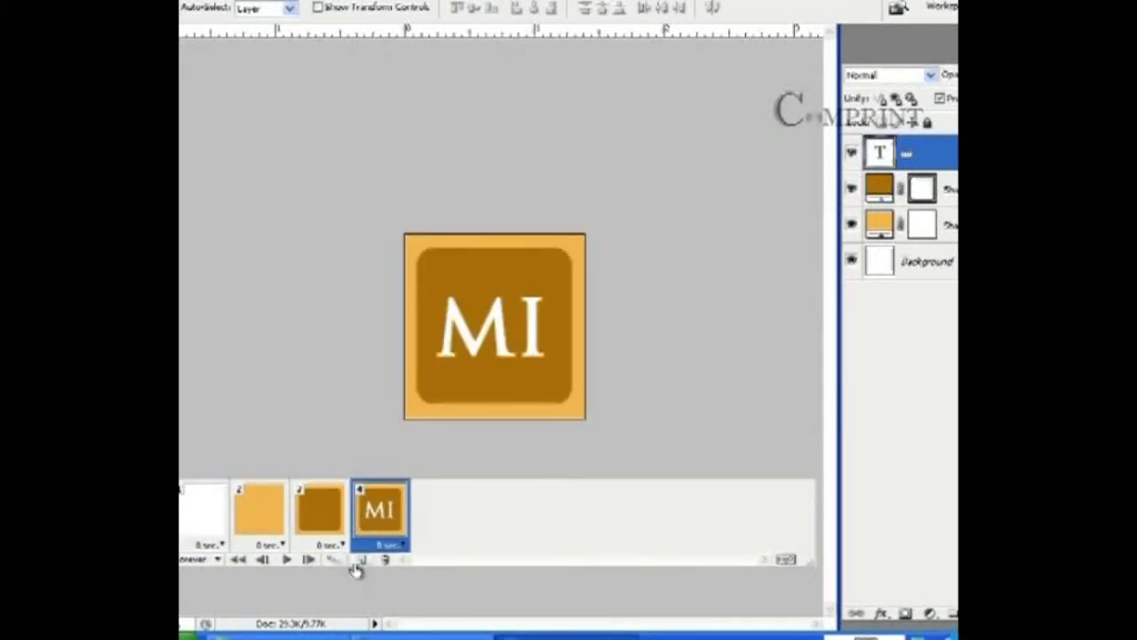
left_click(286, 561)
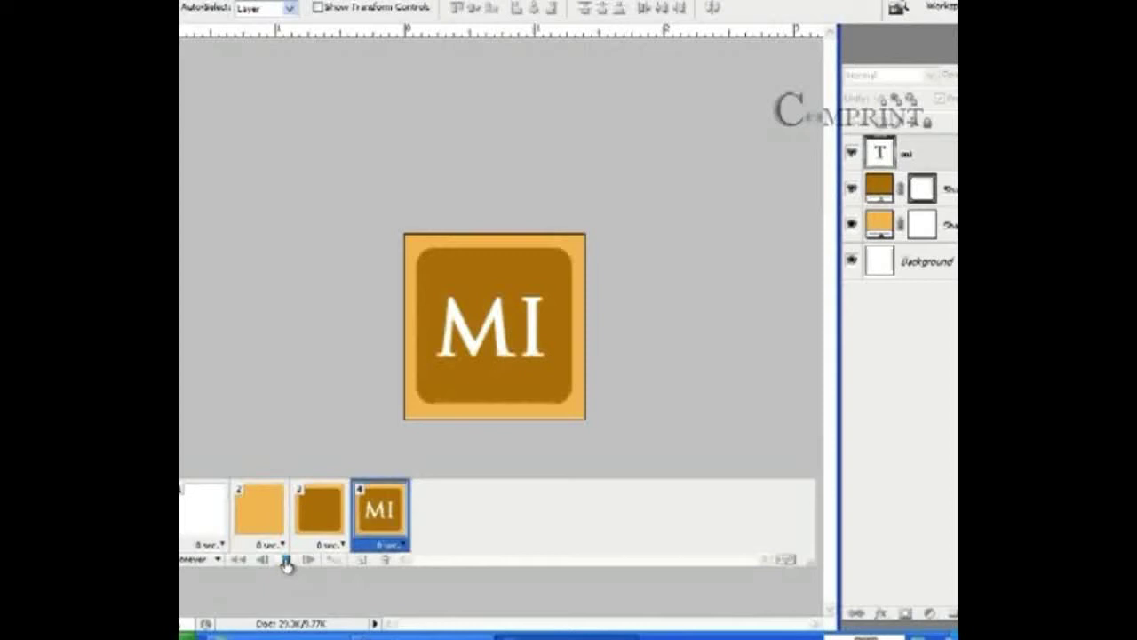
left_click(286, 560)
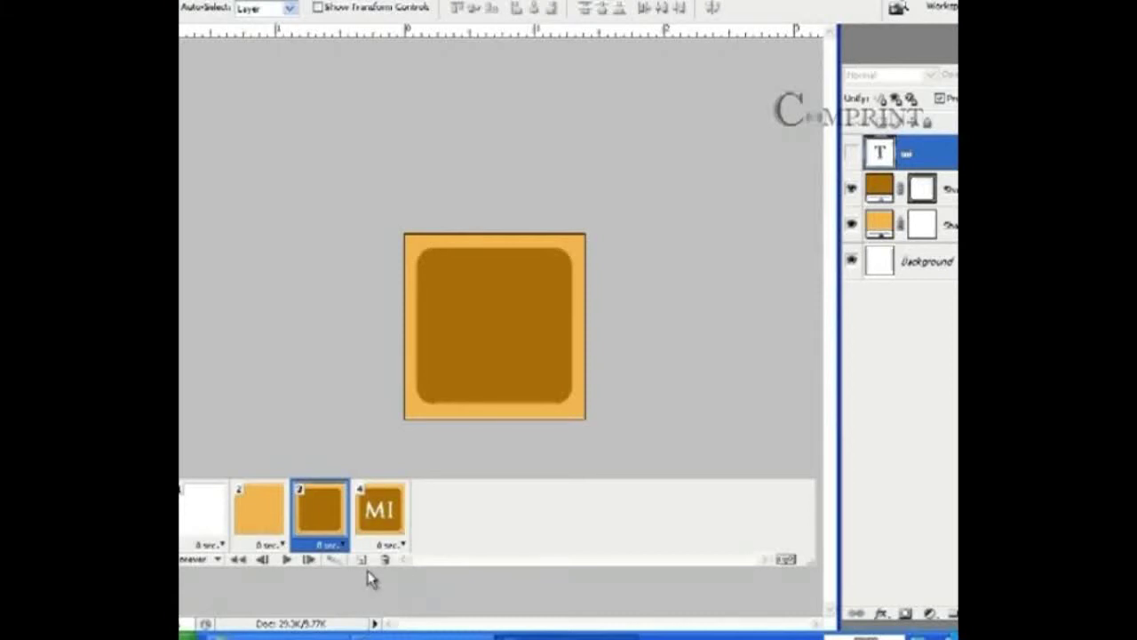
Tween from frame 1 to the next frame, adding 10 frames
left_click(216, 515)
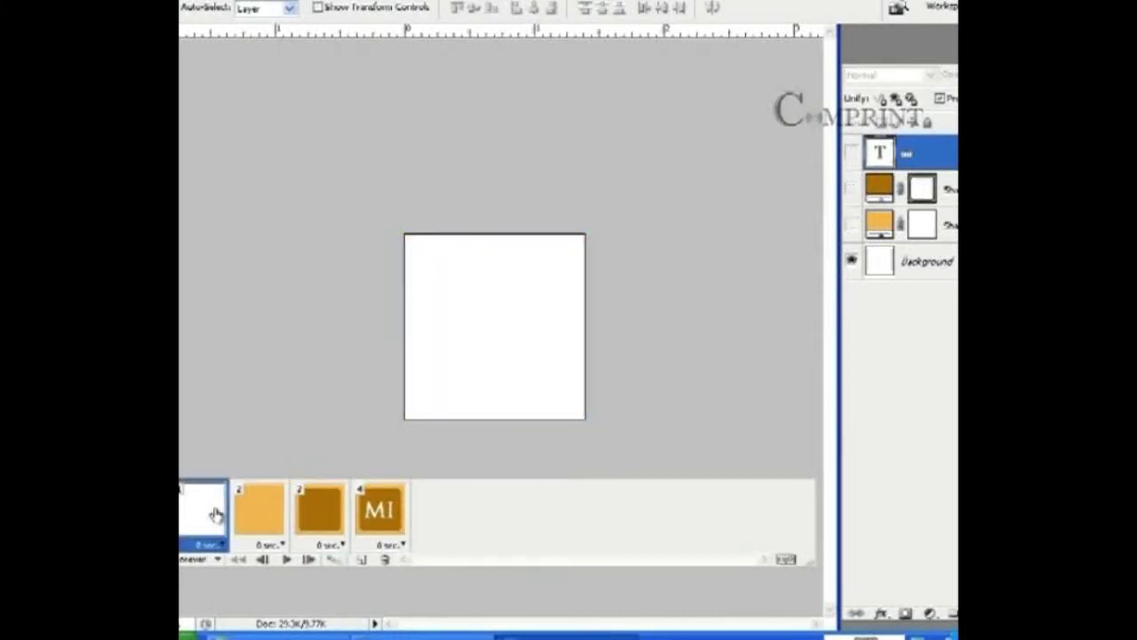
left_click(332, 565)
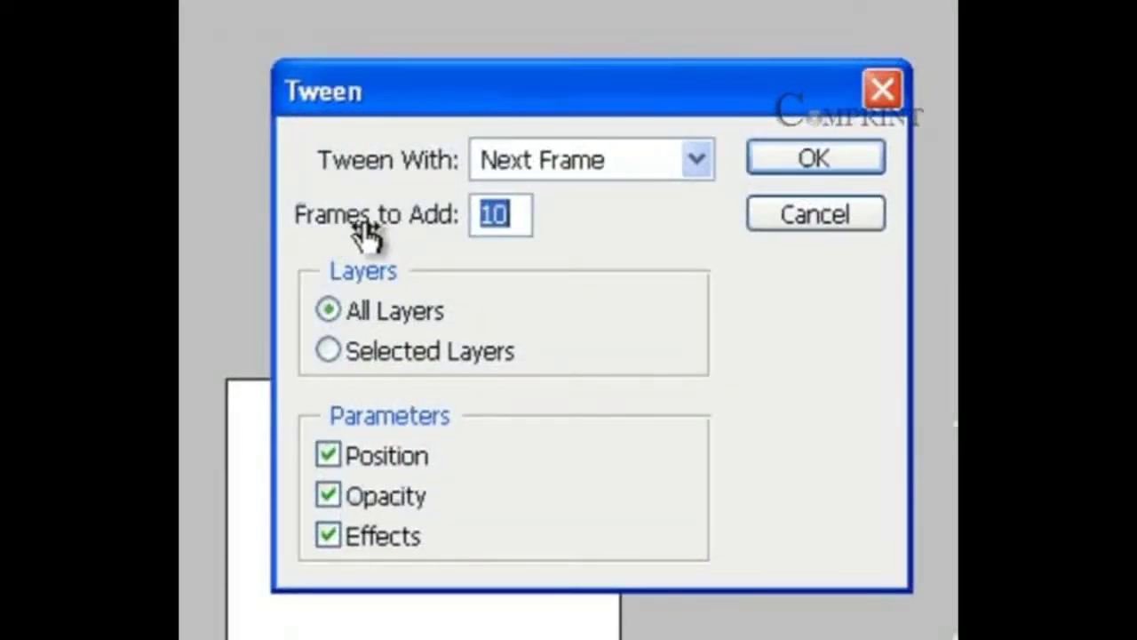
left_click(525, 217)
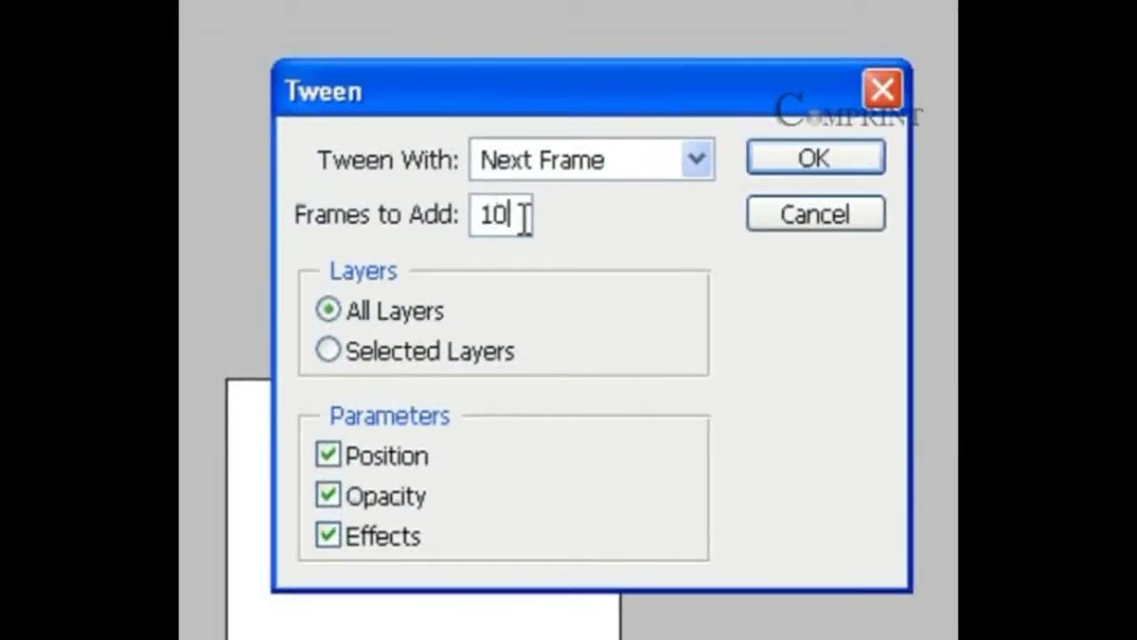
left_click(805, 161)
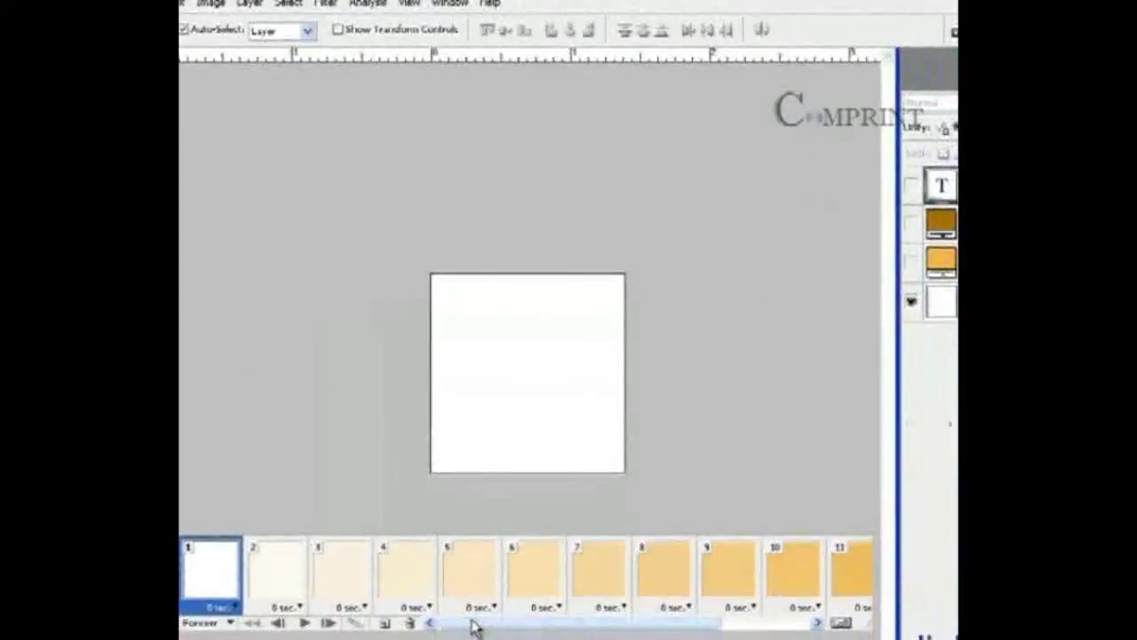
Scroll the timeline, check frame 13's brown square, and select frame 12 with the plain orange square
left_click_drag(462, 629, 576, 629)
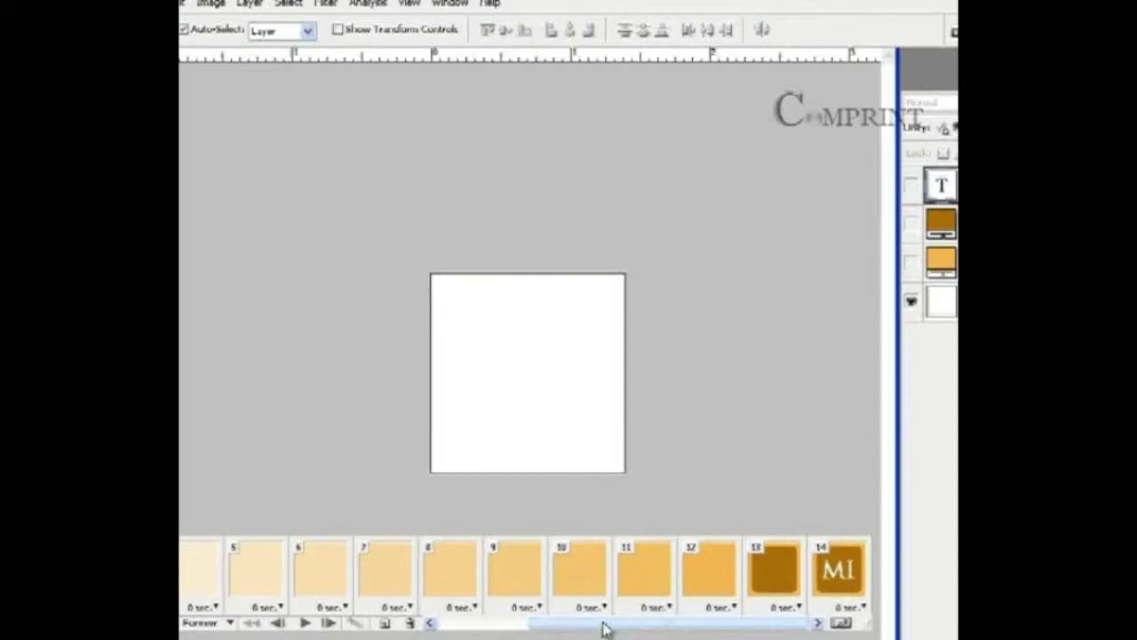
left_click(786, 592)
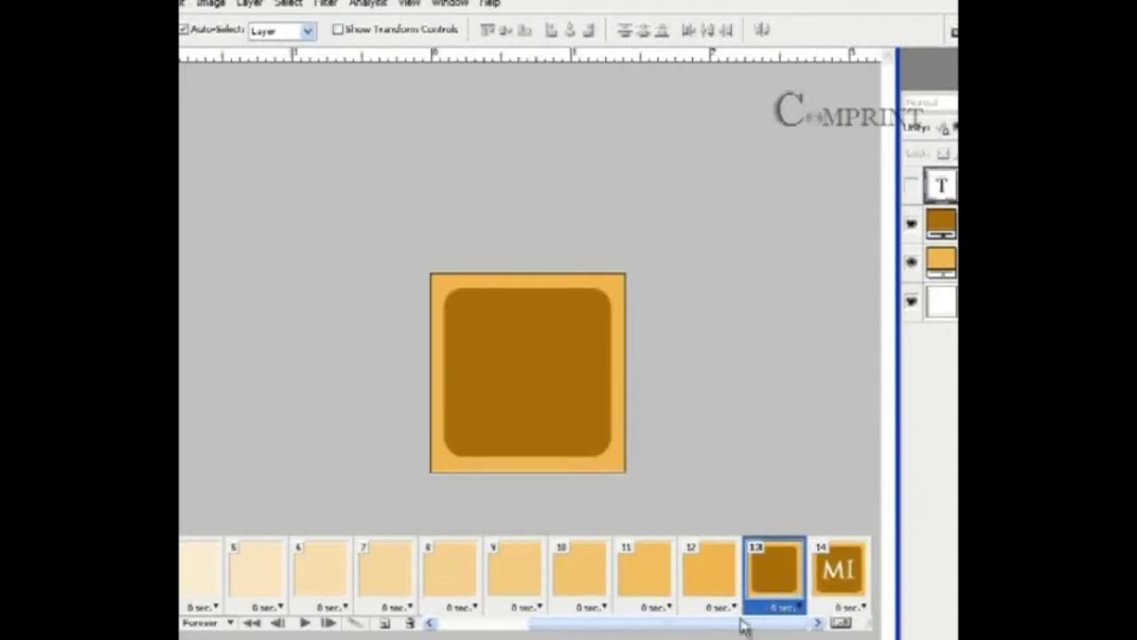
left_click_drag(701, 625, 726, 626)
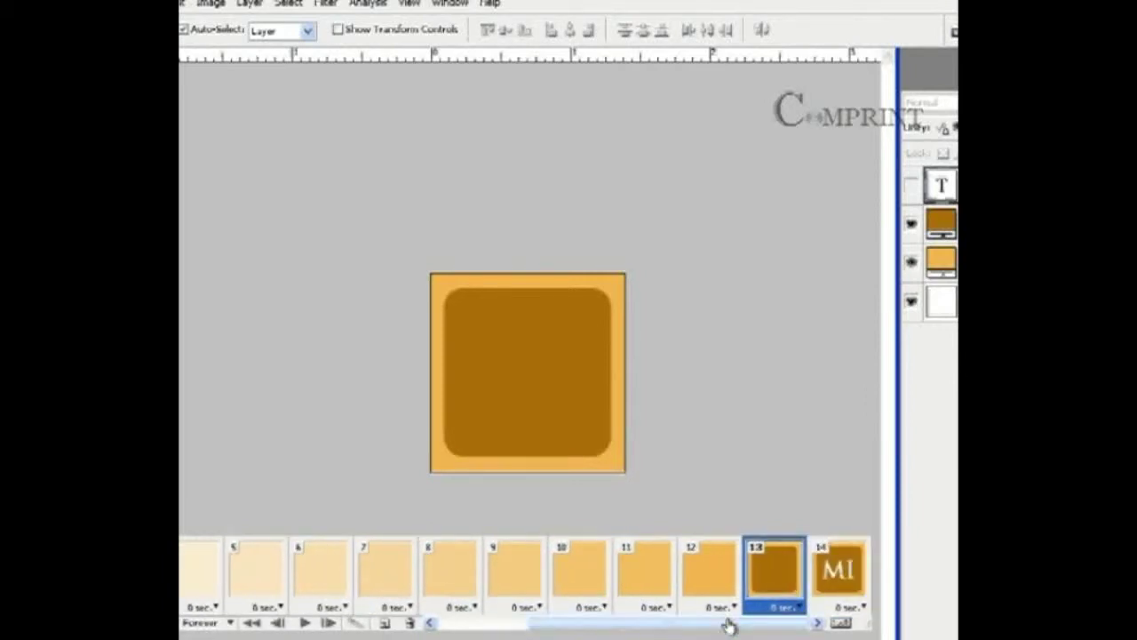
left_click(691, 581)
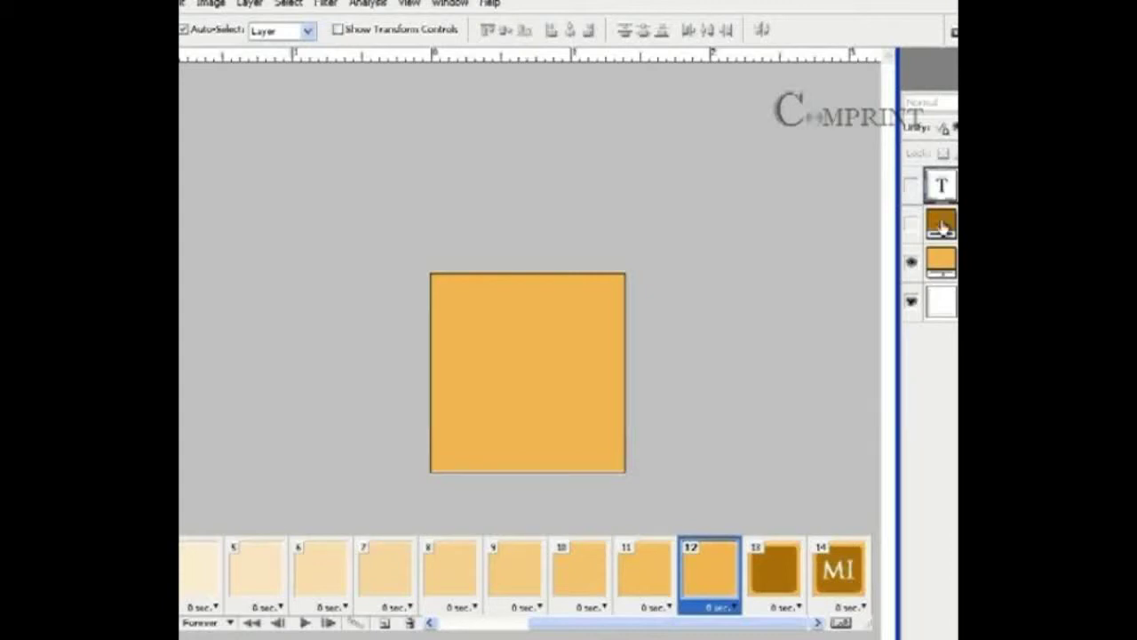
Tween frame 12 into the brown rounded square frame
left_click(354, 623)
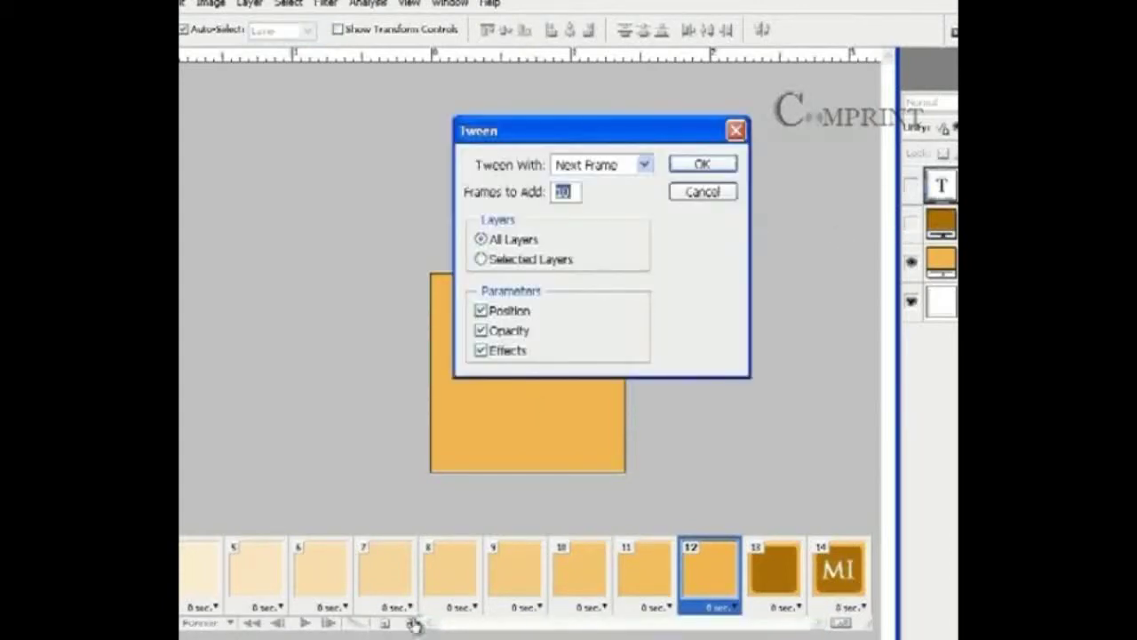
left_click(689, 166)
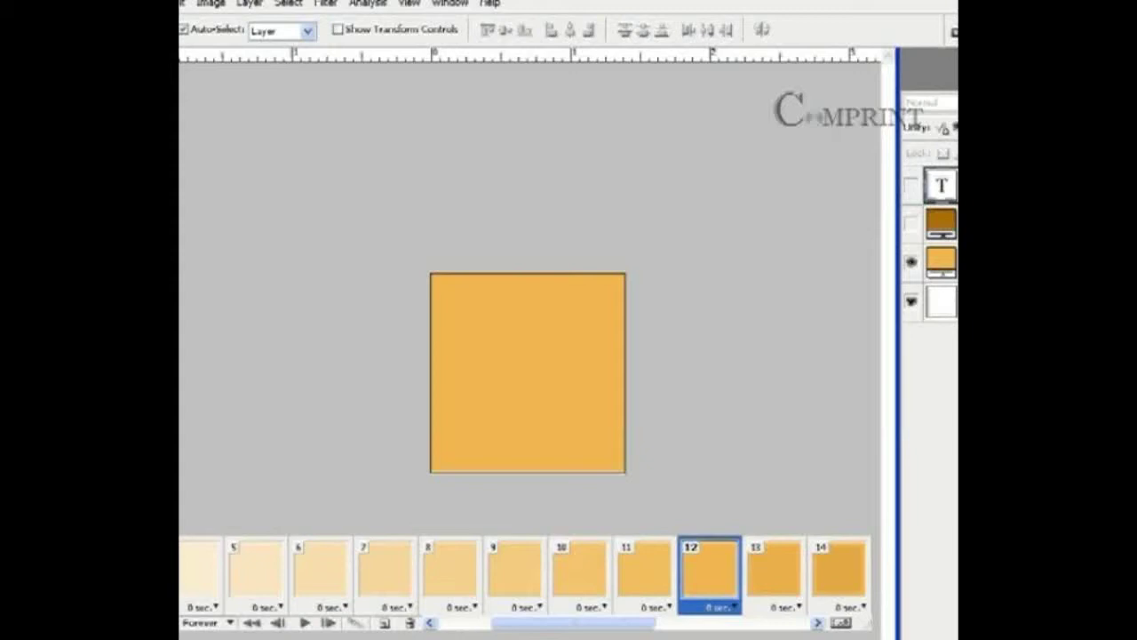
left_click_drag(563, 624, 761, 613)
Add 10 tween frames from frame 23 to the MI text frame
left_click(771, 586)
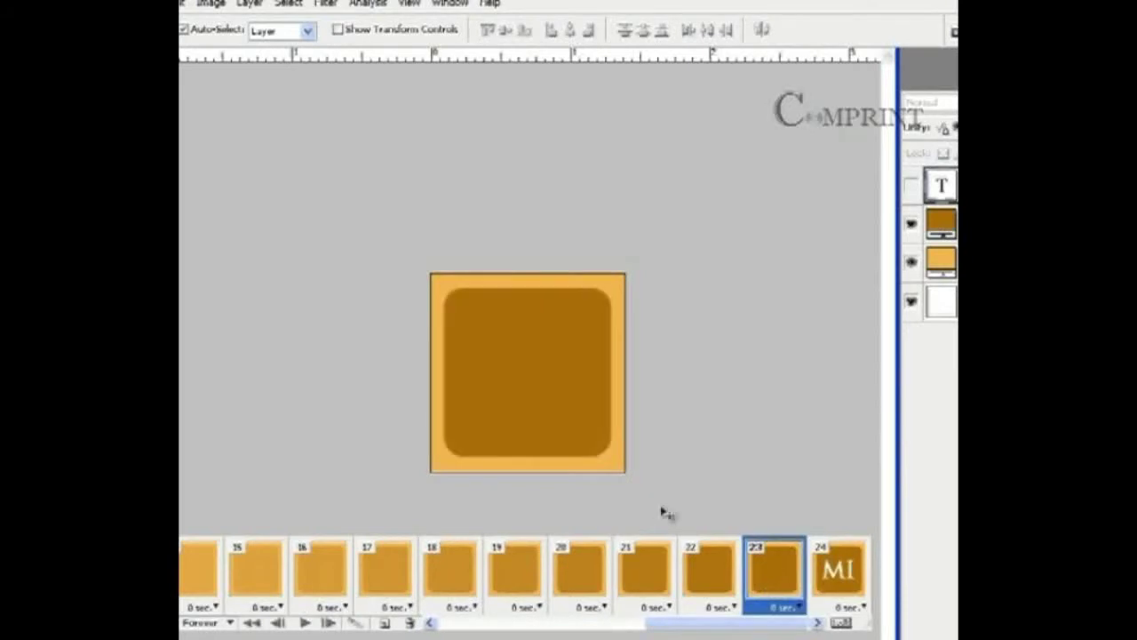
left_click(362, 628)
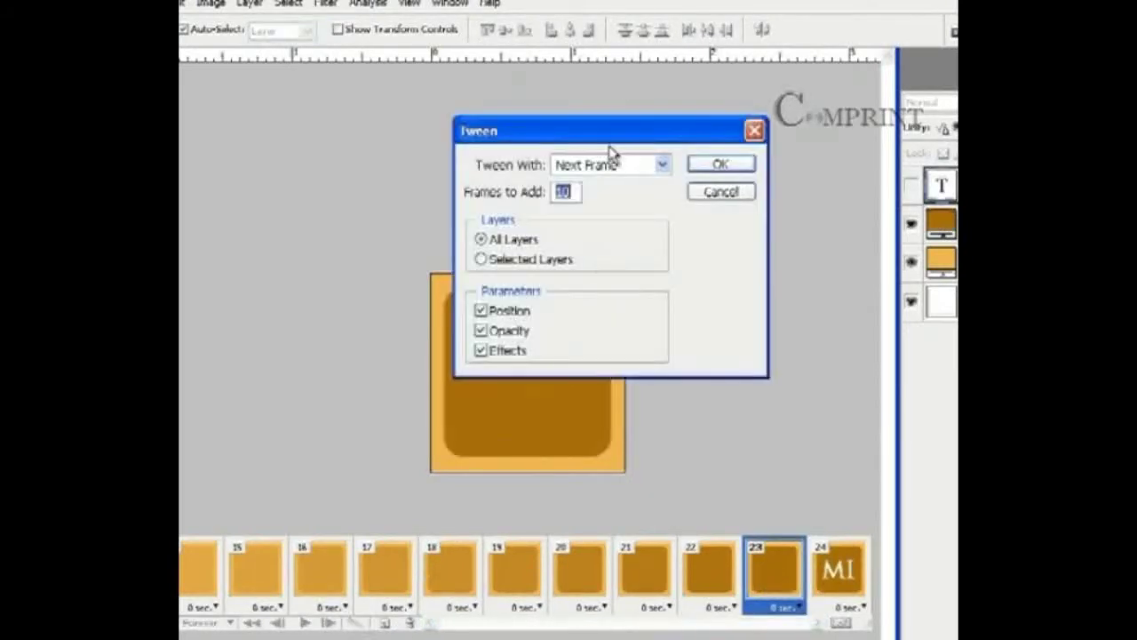
type("10")
left_click(718, 164)
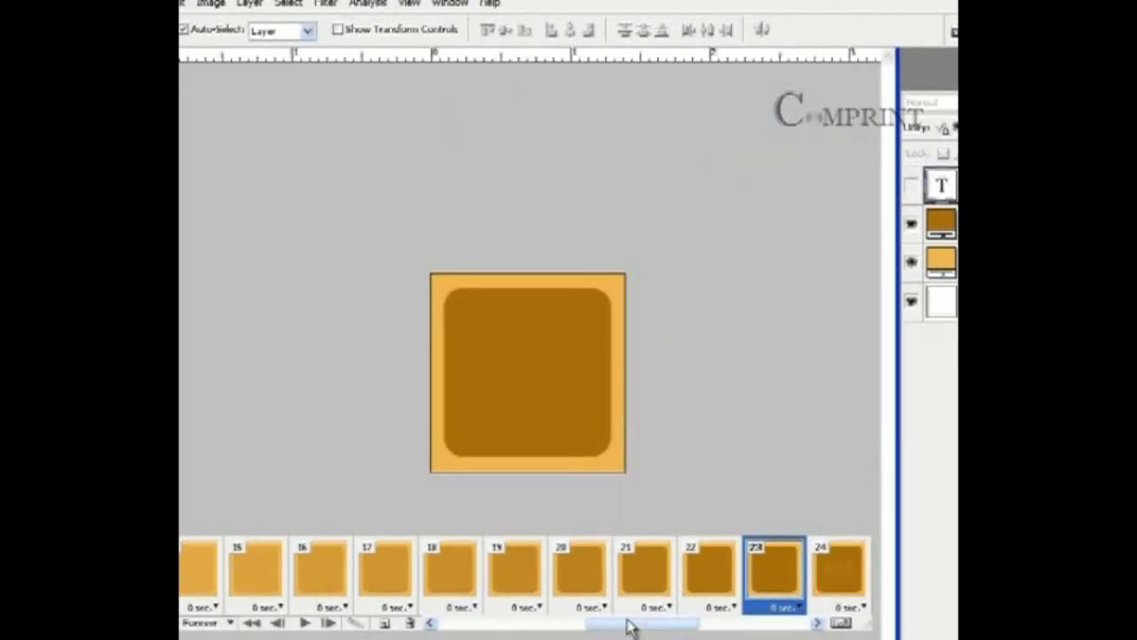
left_click_drag(629, 626, 269, 595)
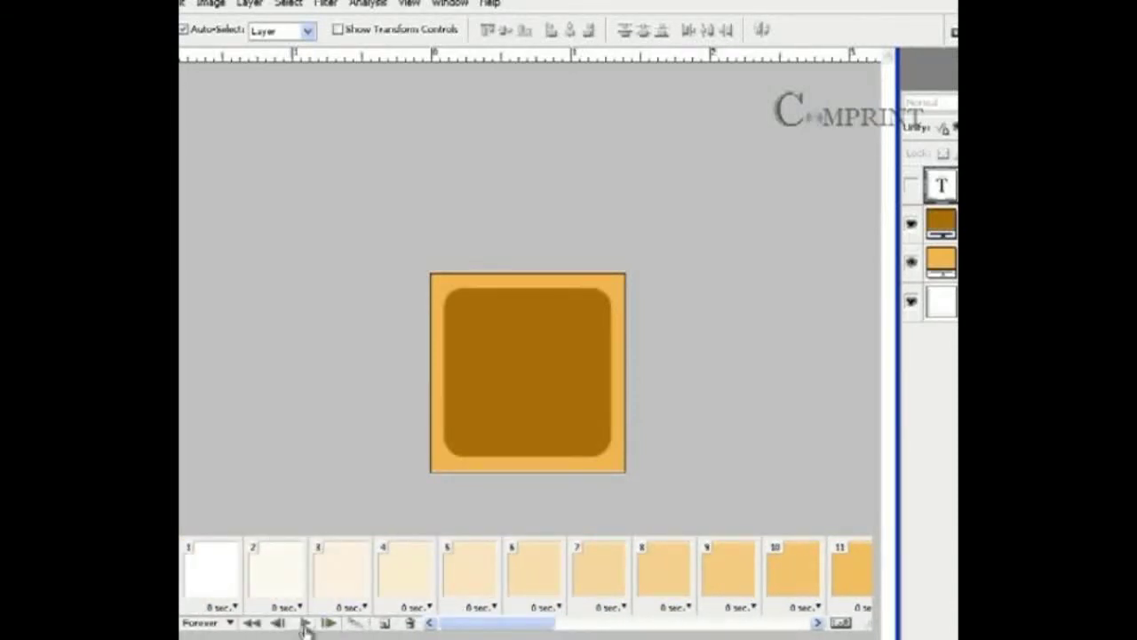
Play the 34-frame logo animation through and stop it on the final MI frame
left_click(305, 623)
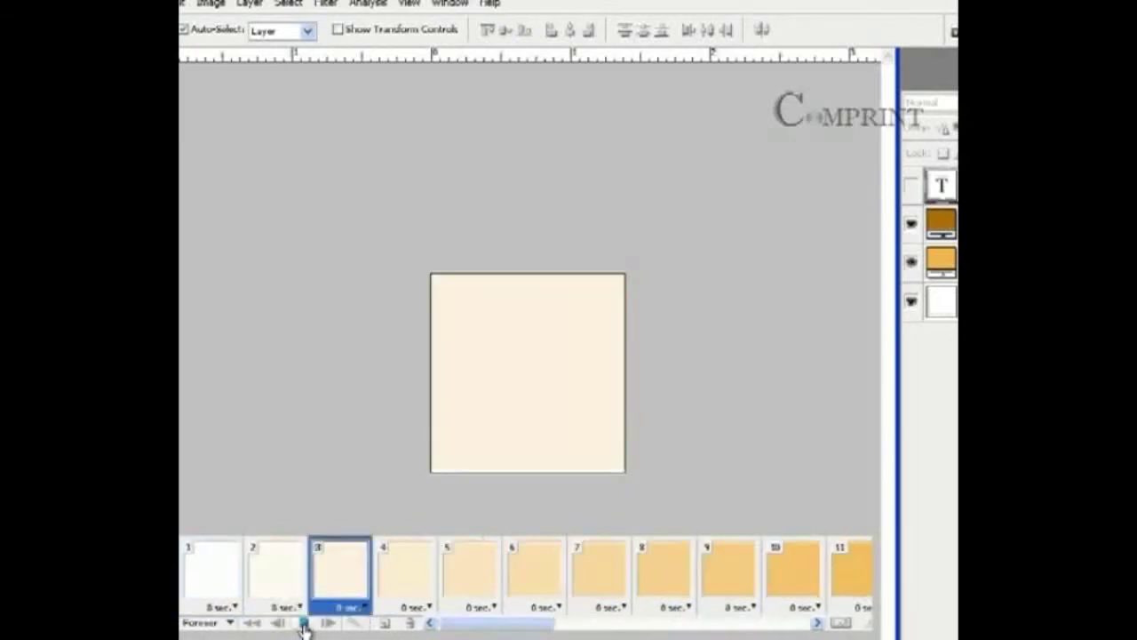
left_click(303, 625)
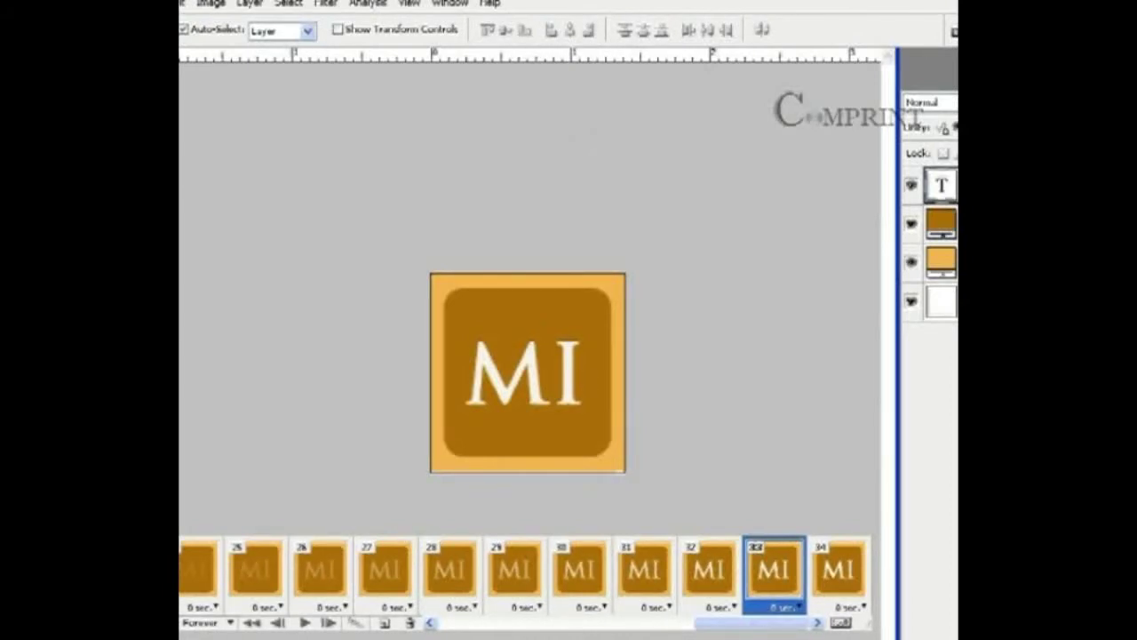
Export the animation through Save for Web & Devices as logo-animation.gif in the custompaintbooth folder
left_click(148, 3)
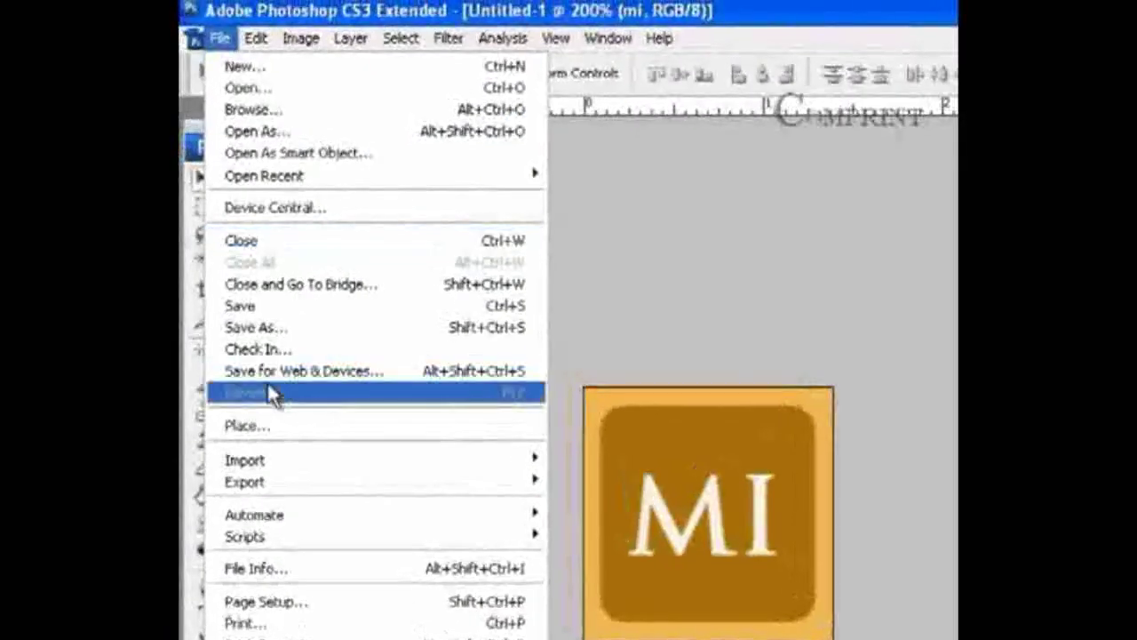
left_click(311, 371)
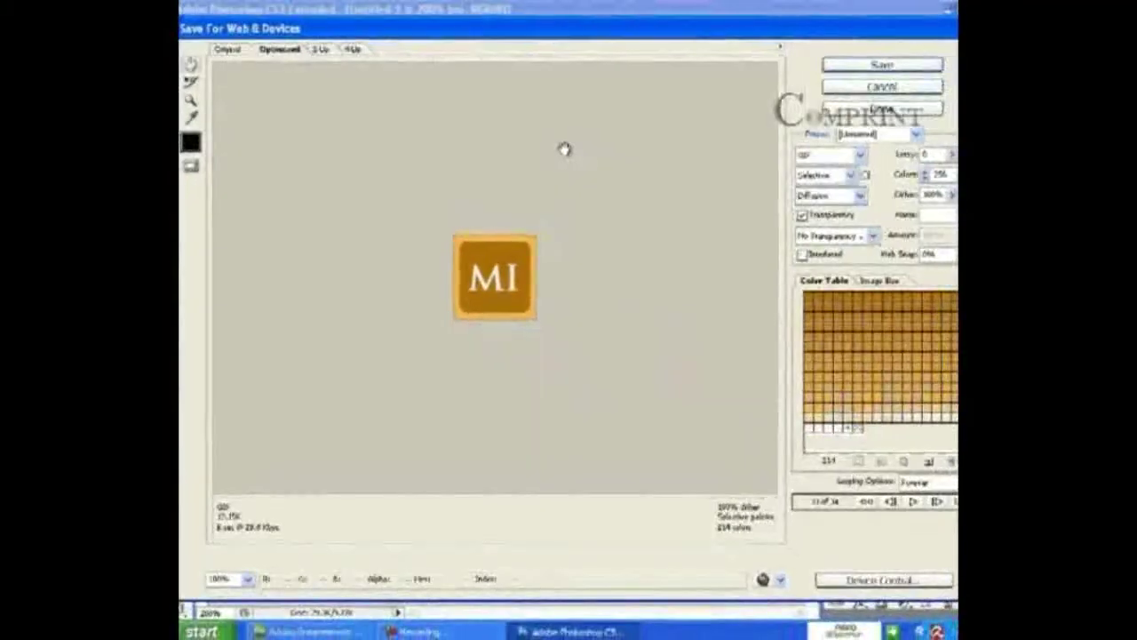
left_click(879, 66)
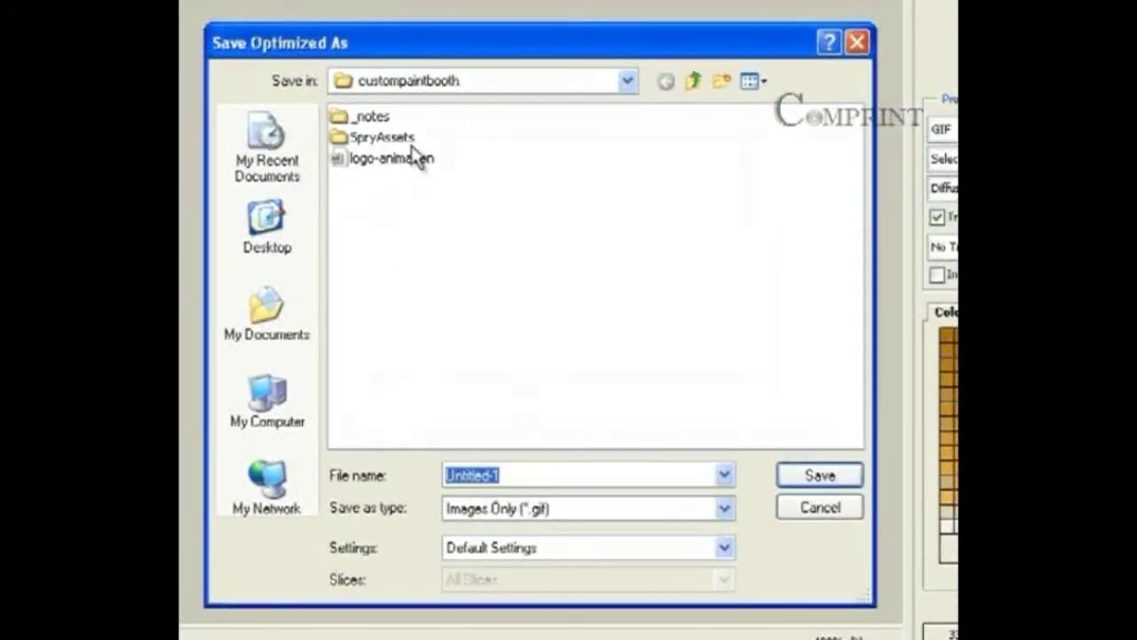
type("logo animation")
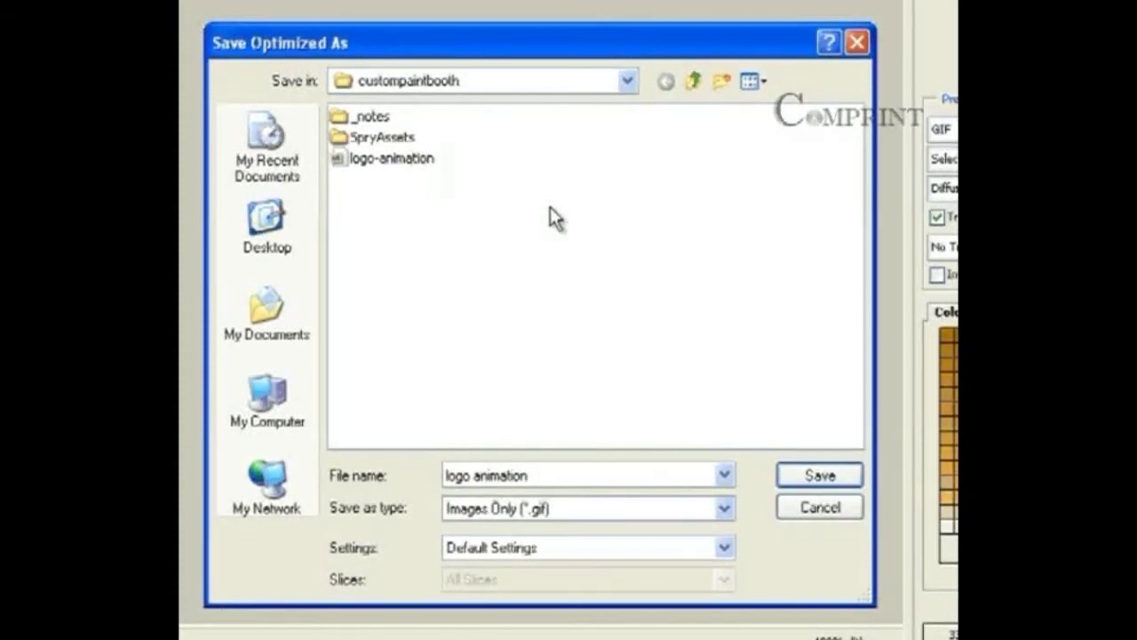
left_click(796, 476)
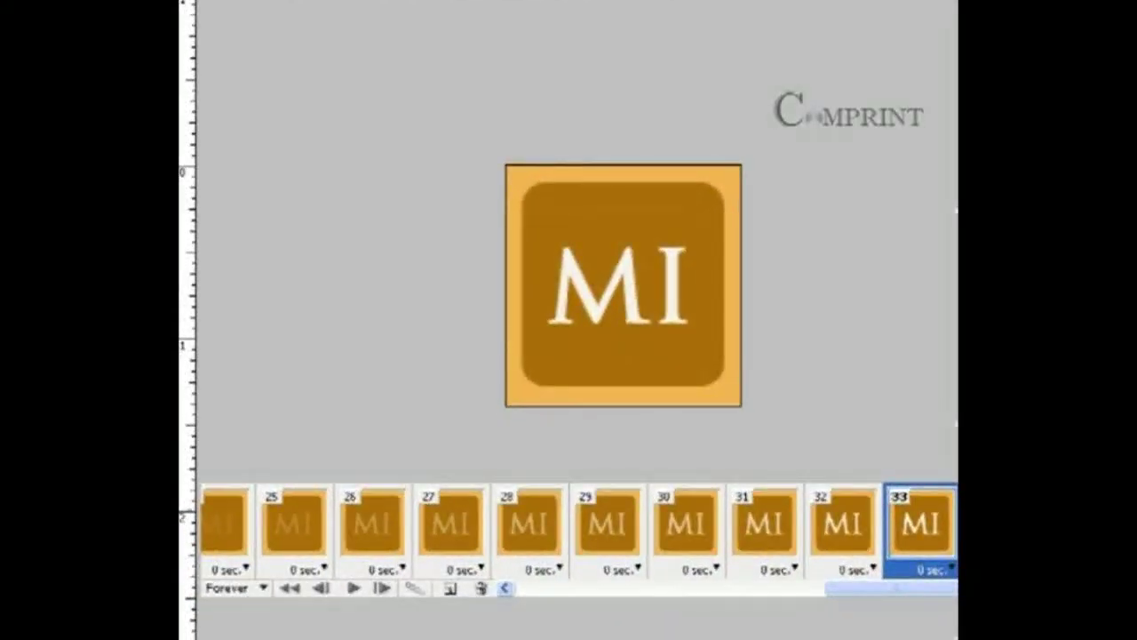
Switch to Dreamweaver and delete the static MI logo from the layout-tel.html header cell
key("alt+Tab")
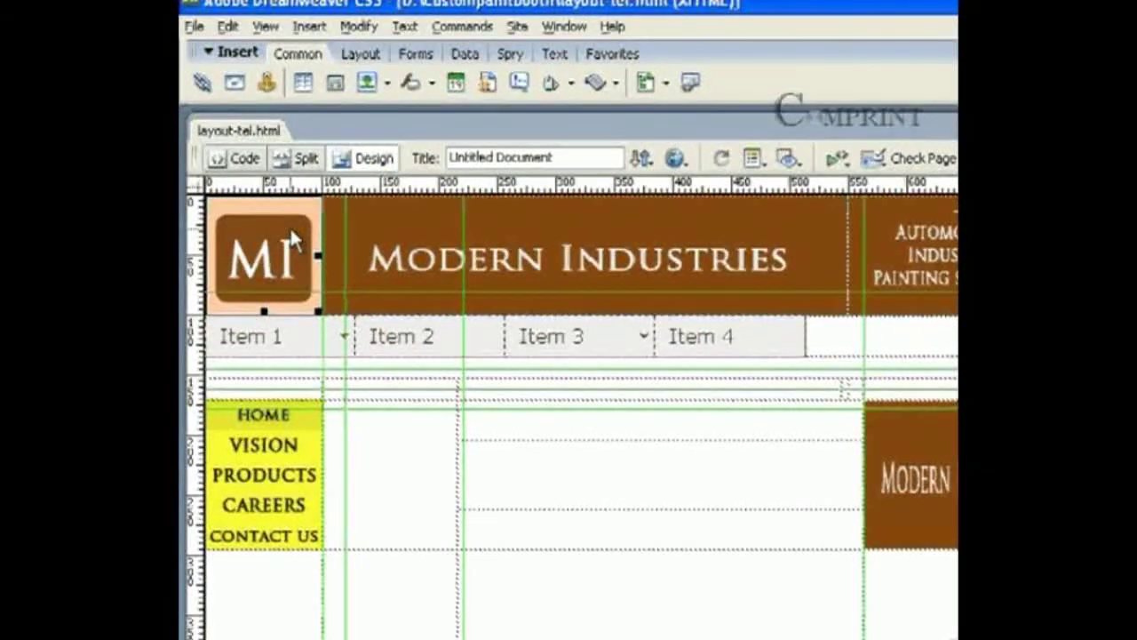
key("Delete")
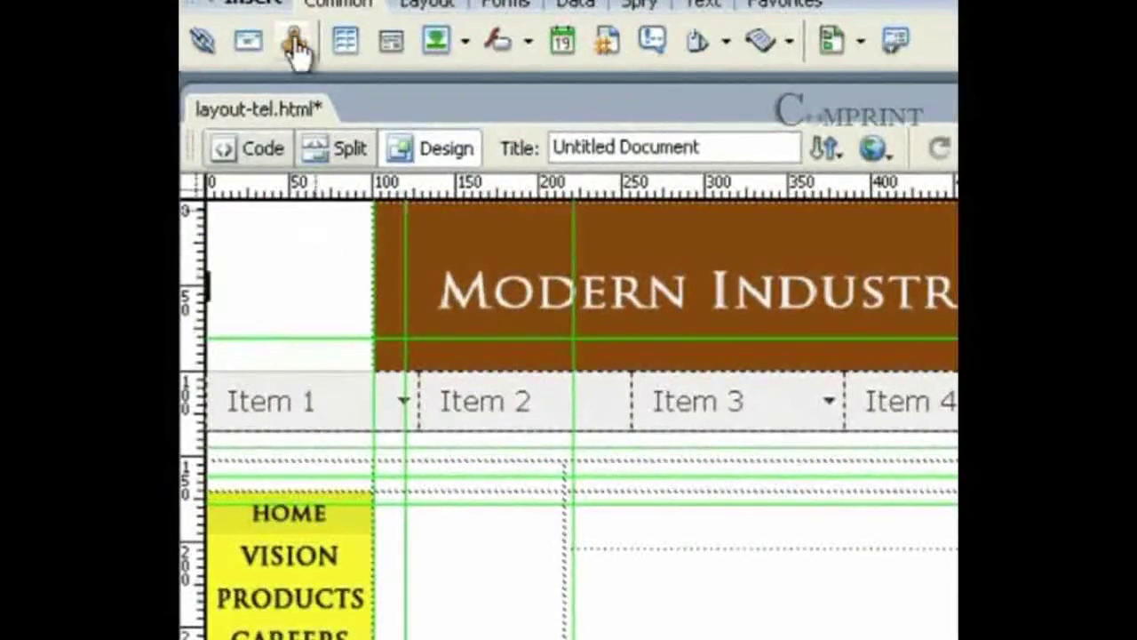
left_click(464, 40)
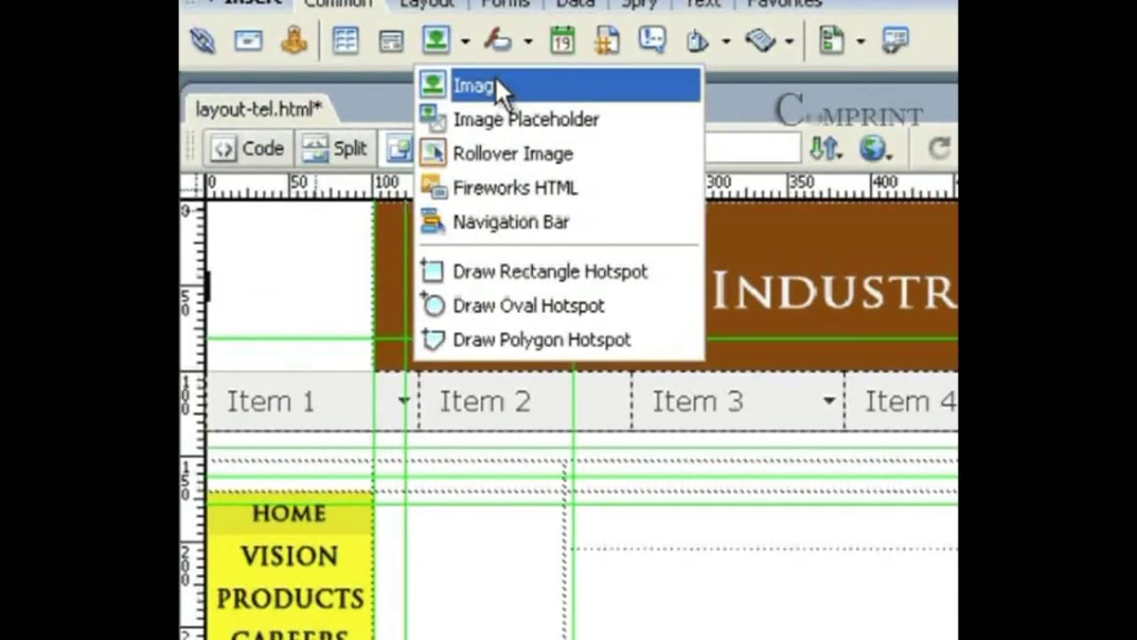
Insert logo-animation.gif (100 by 100) into the empty header cell, accepting the accessibility prompt
left_click(496, 82)
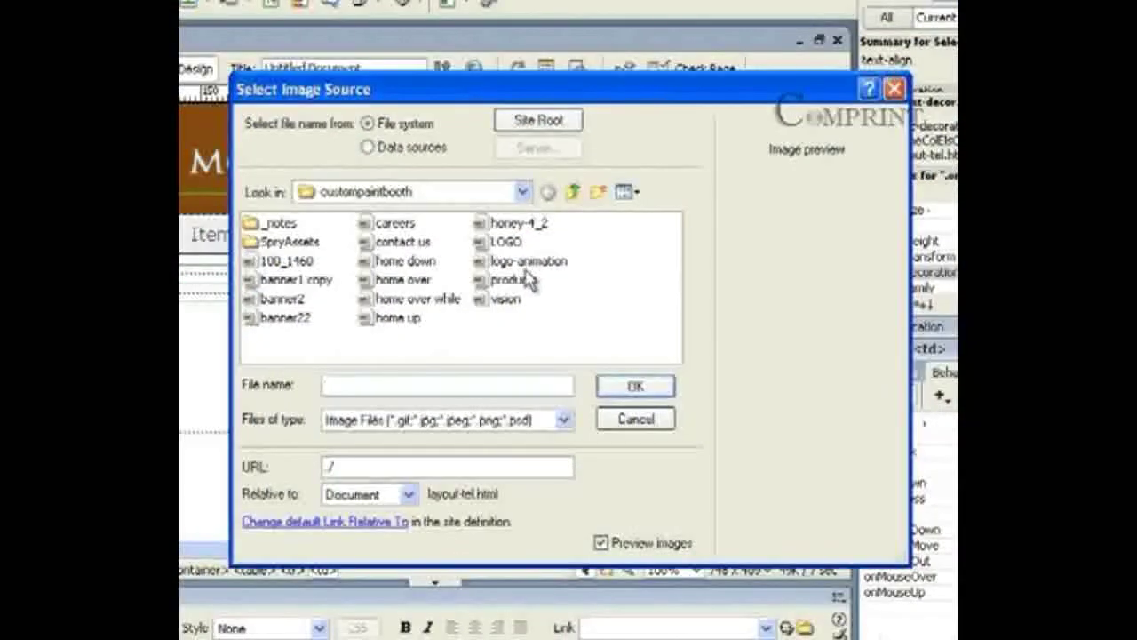
left_click(564, 276)
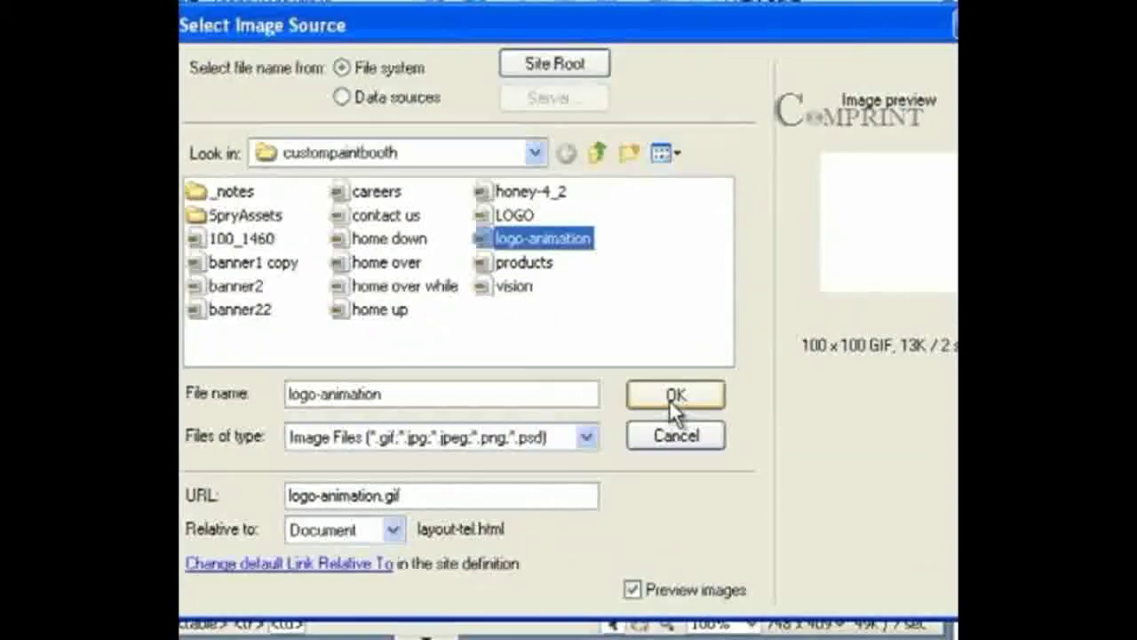
left_click(673, 396)
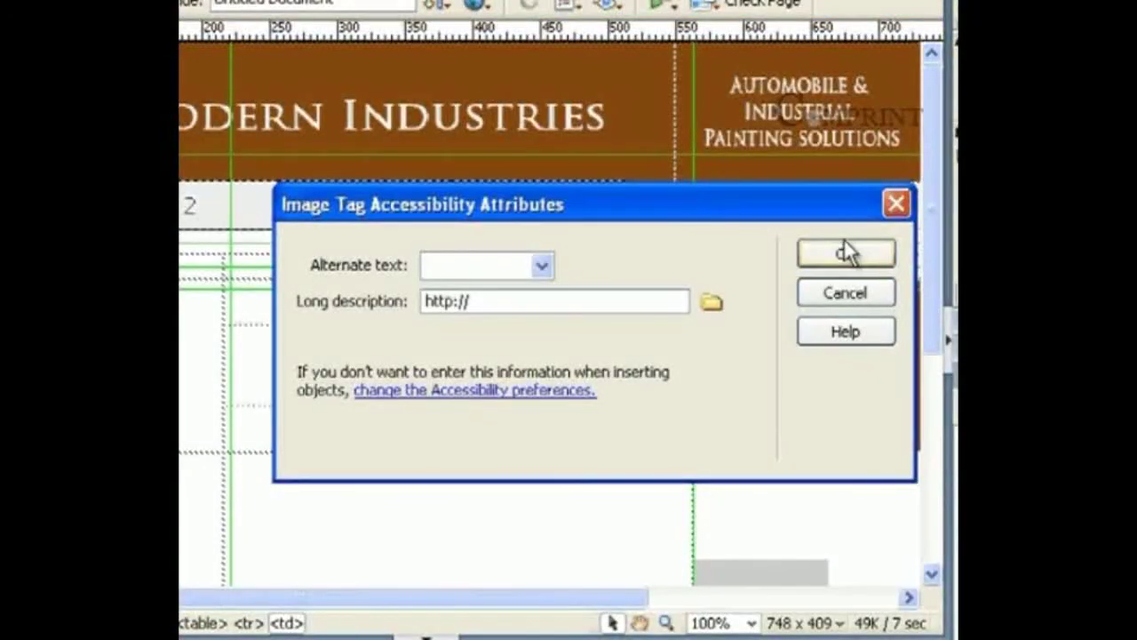
left_click(846, 252)
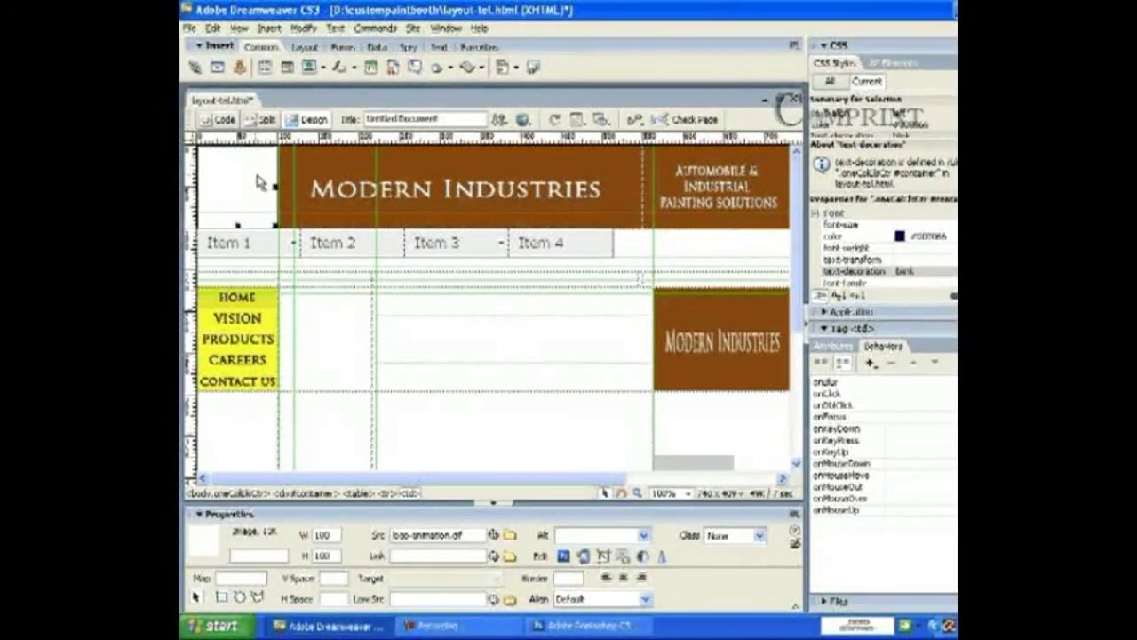
Preview layout-tel.html in Internet Explorer and allow its blocked content so the logo animates
left_click(524, 120)
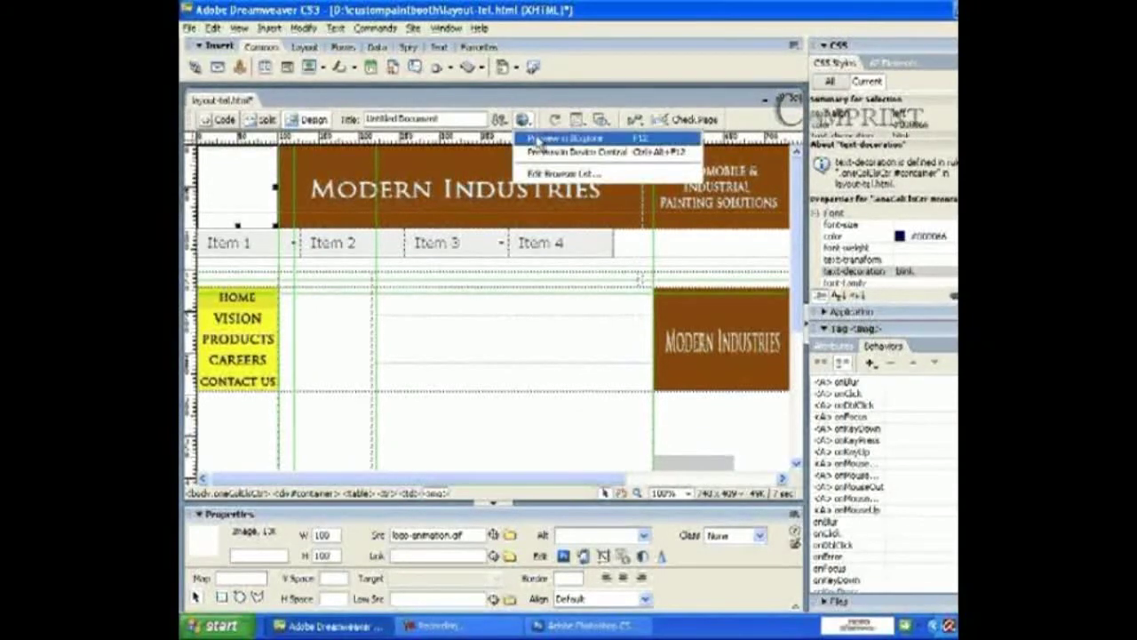
left_click(536, 138)
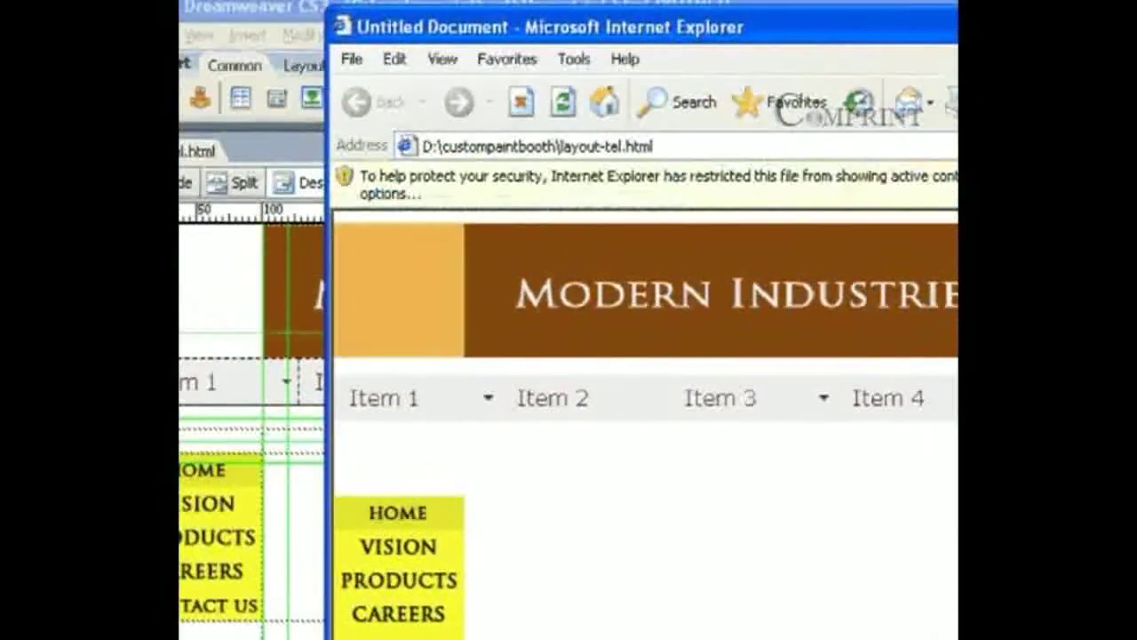
left_click(711, 597)
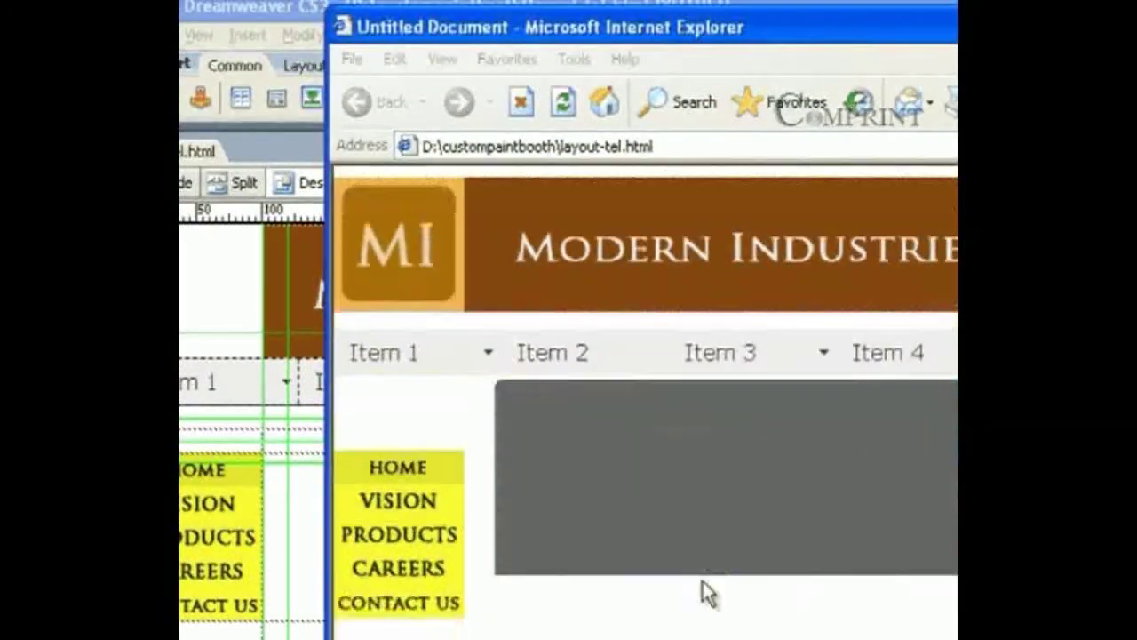